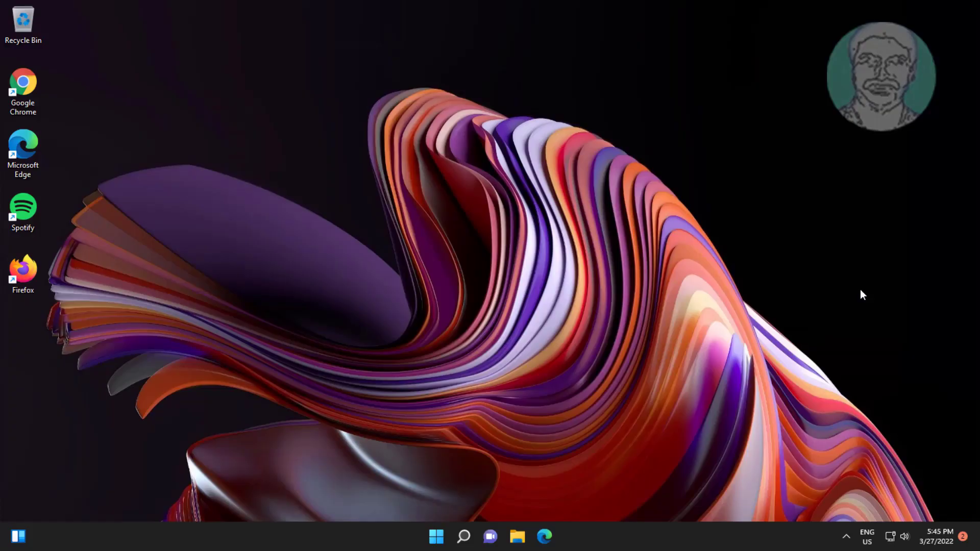
Step: Run the Keyboard troubleshooter from Settings > Troubleshoot > Other troubleshooters and close it when done
click(438, 542)
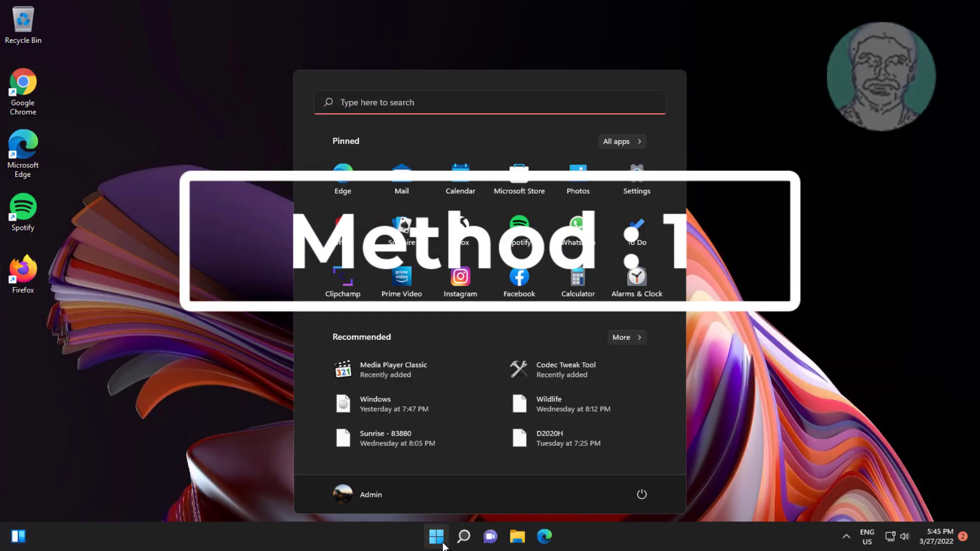
click(641, 174)
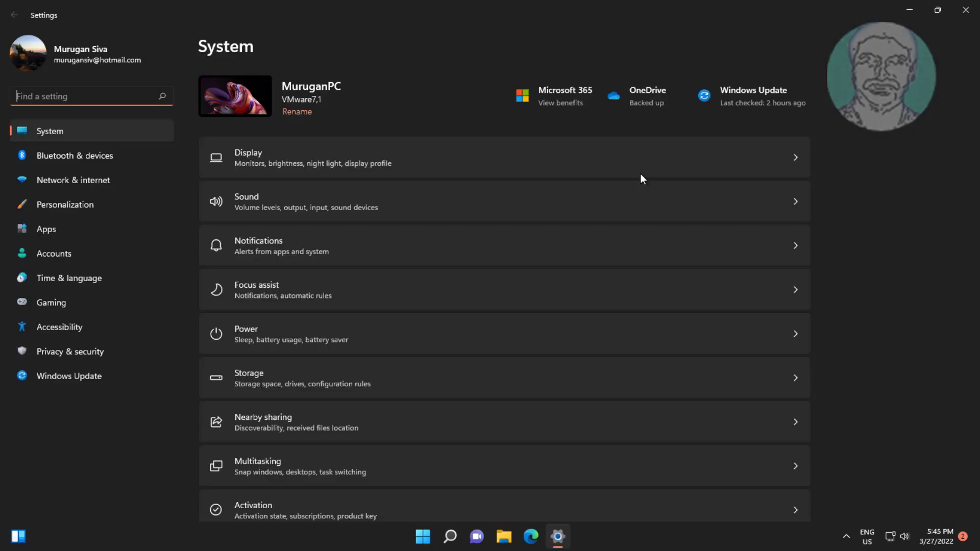
scroll(273, 436, down, 3)
scroll(273, 436, down, 2)
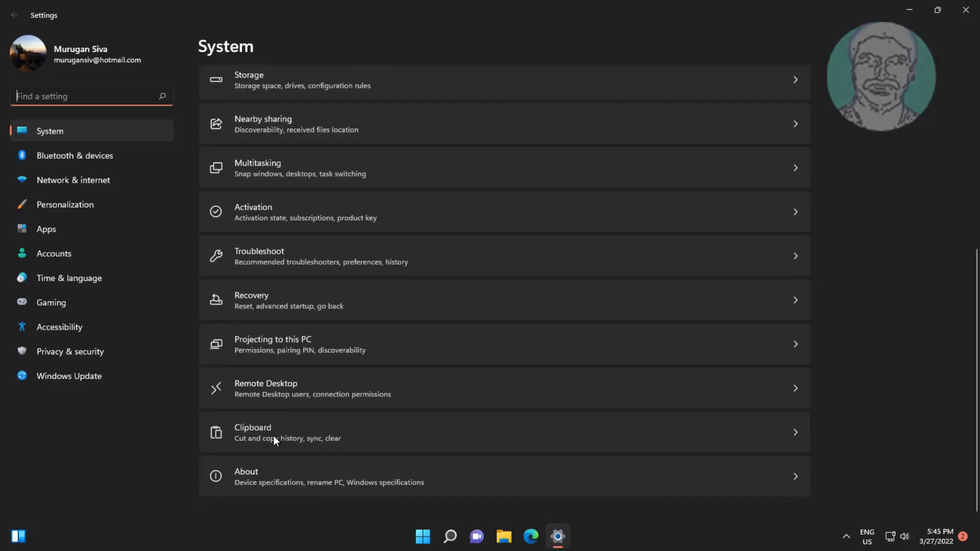
click(280, 251)
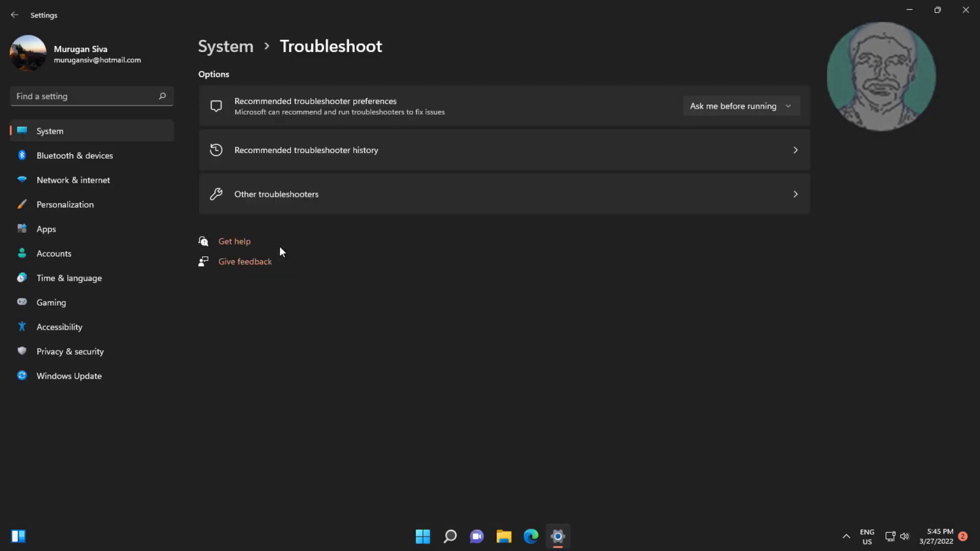
click(275, 194)
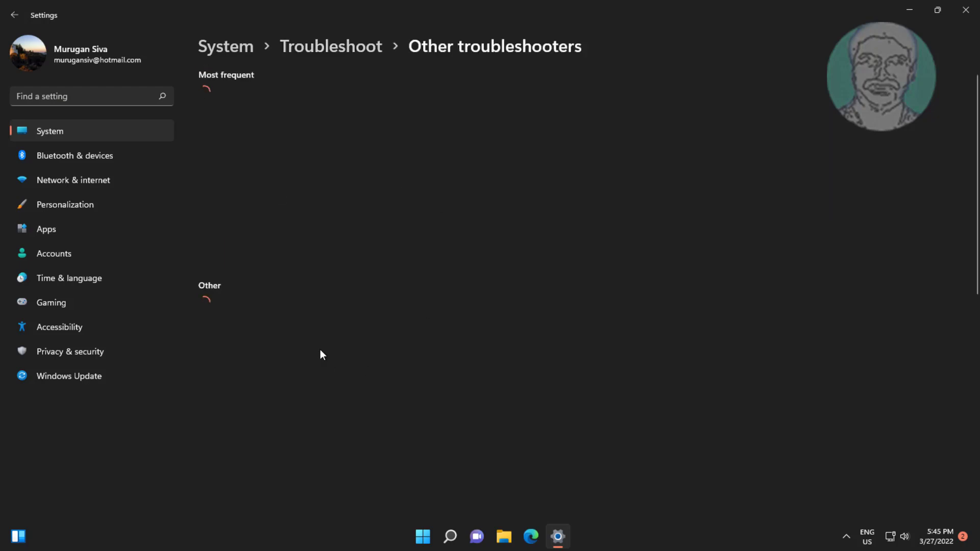
scroll(296, 350, down, 3)
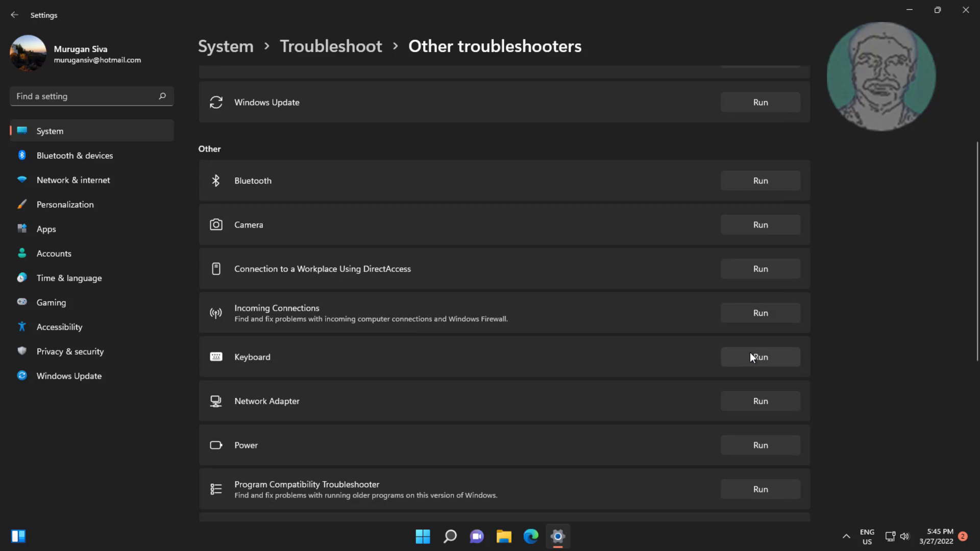
click(750, 357)
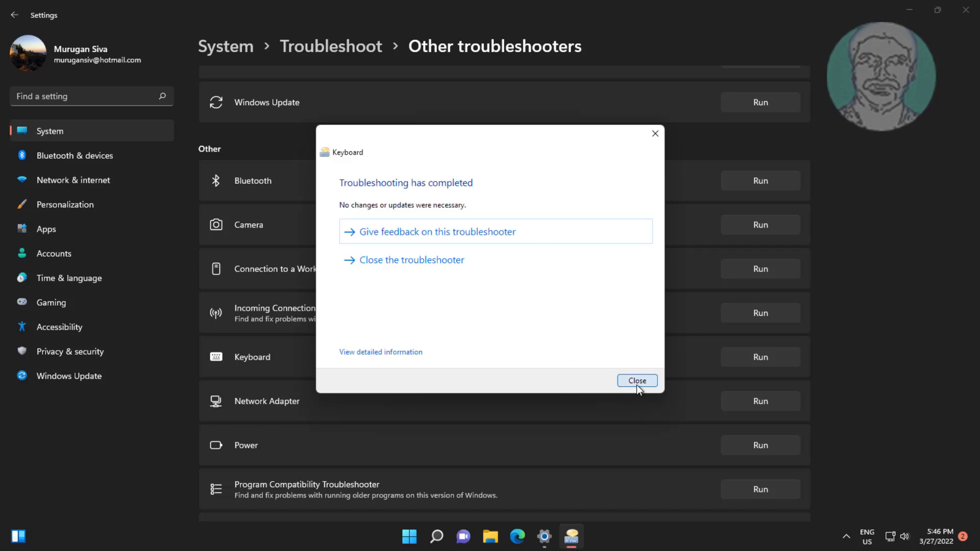
click(636, 385)
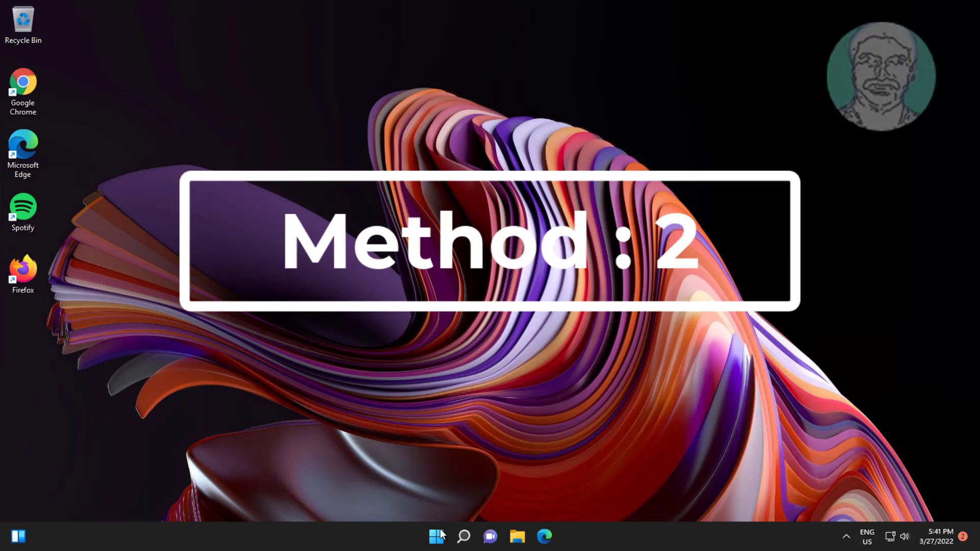
Step: Go to Settings > Accessibility > Keyboard and switch the On-screen keyboard on
click(437, 537)
click(644, 174)
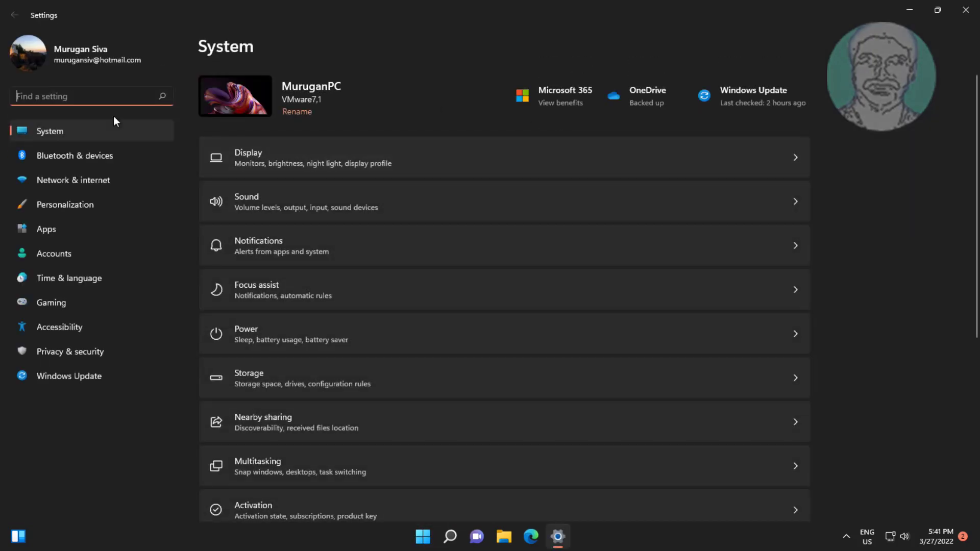
click(40, 322)
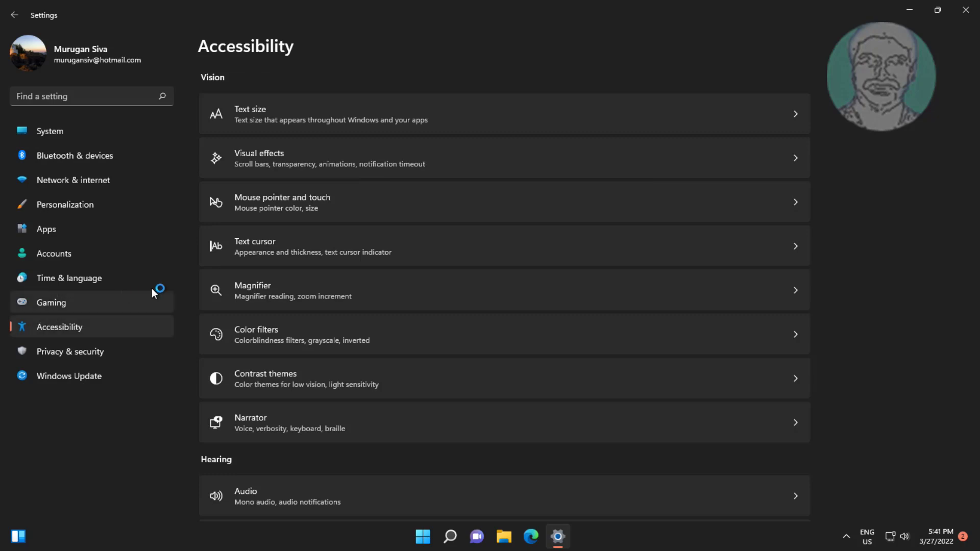
scroll(390, 361, down, 2)
scroll(390, 361, down, 2)
scroll(378, 378, down, 1)
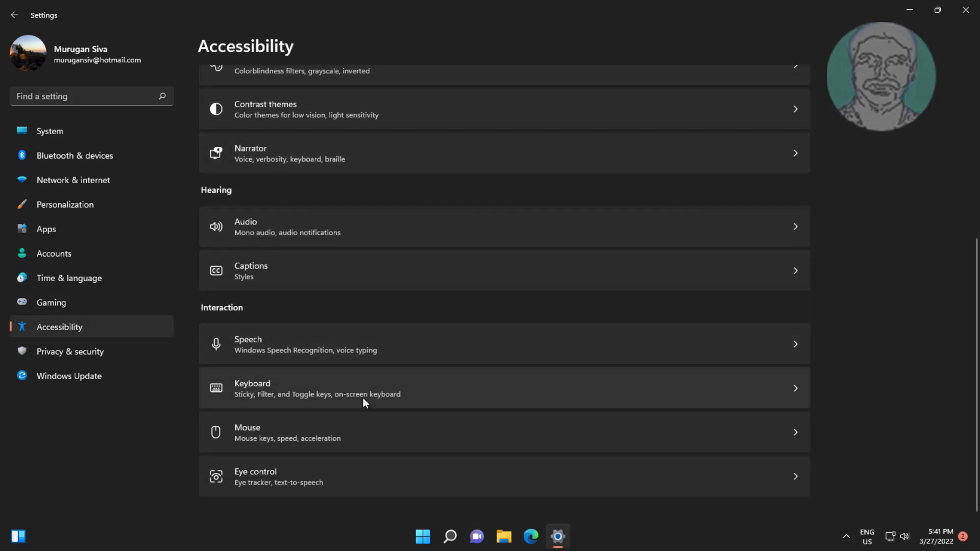
click(339, 396)
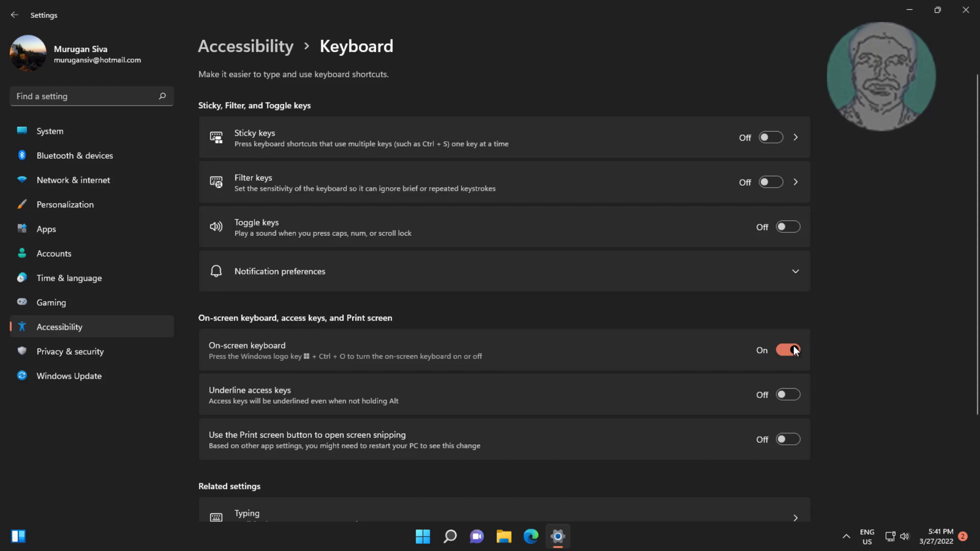
Step: Search Windows for 'regedit' using the On-Screen Keyboard
click(910, 10)
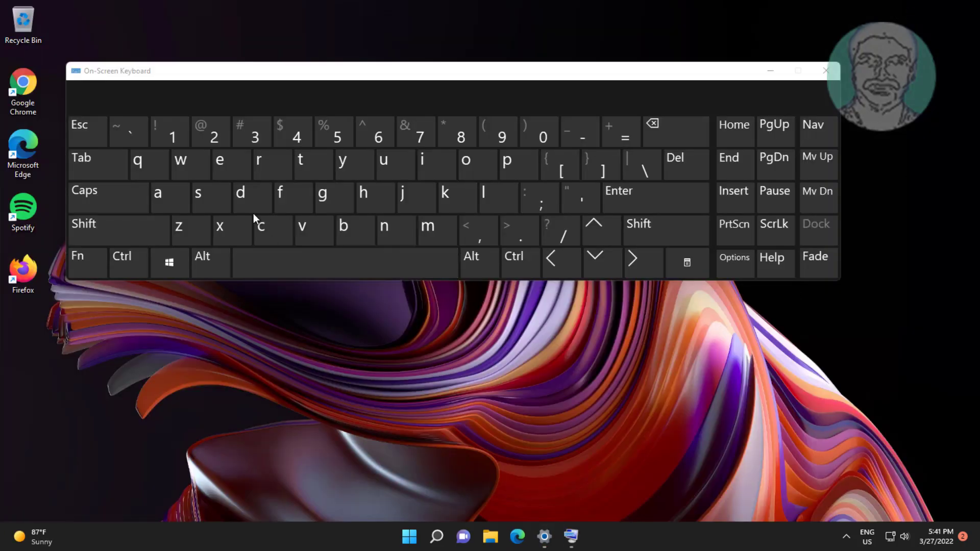
click(437, 537)
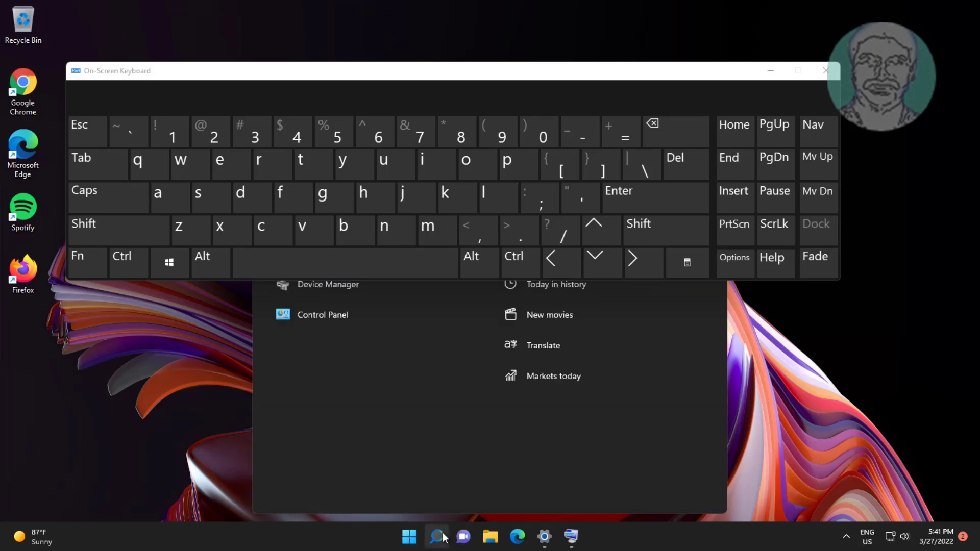
click(257, 164)
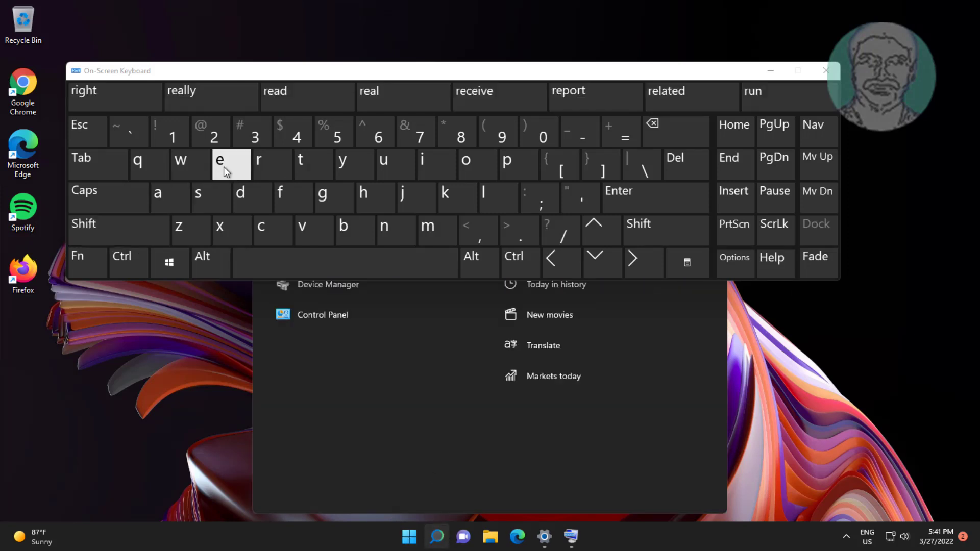
click(223, 166)
click(327, 198)
click(225, 164)
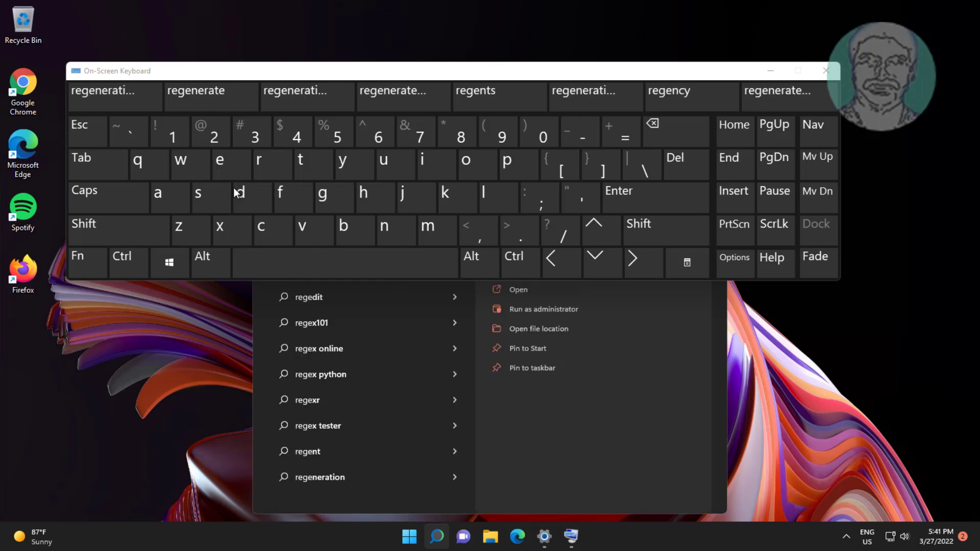
click(296, 201)
click(437, 162)
click(312, 163)
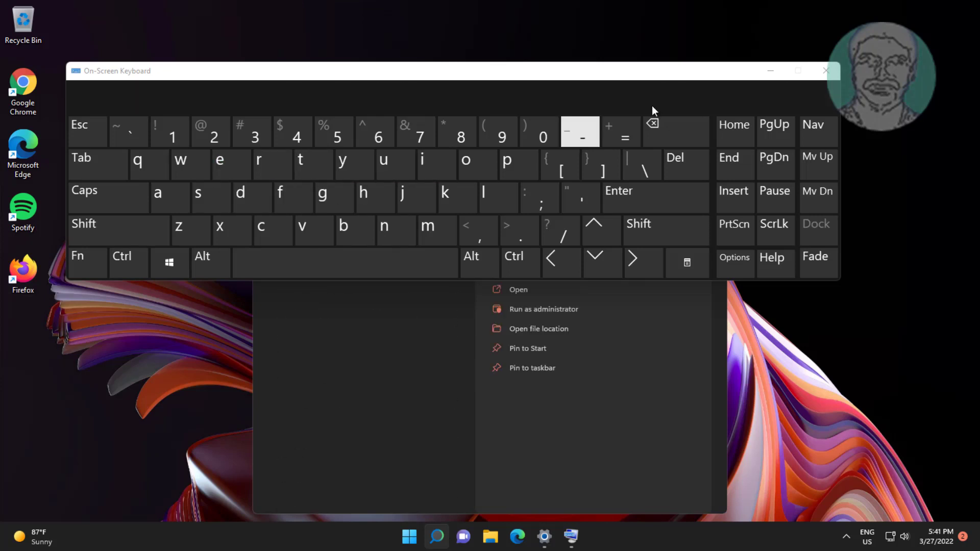
Step: Run the Registry Editor result as administrator
drag(711, 71, 705, 268)
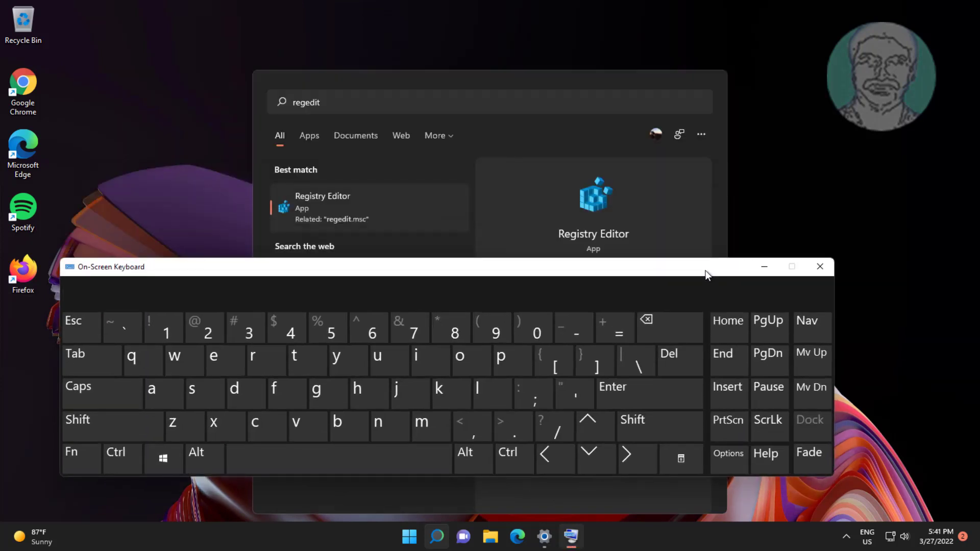
right_click(327, 204)
click(373, 218)
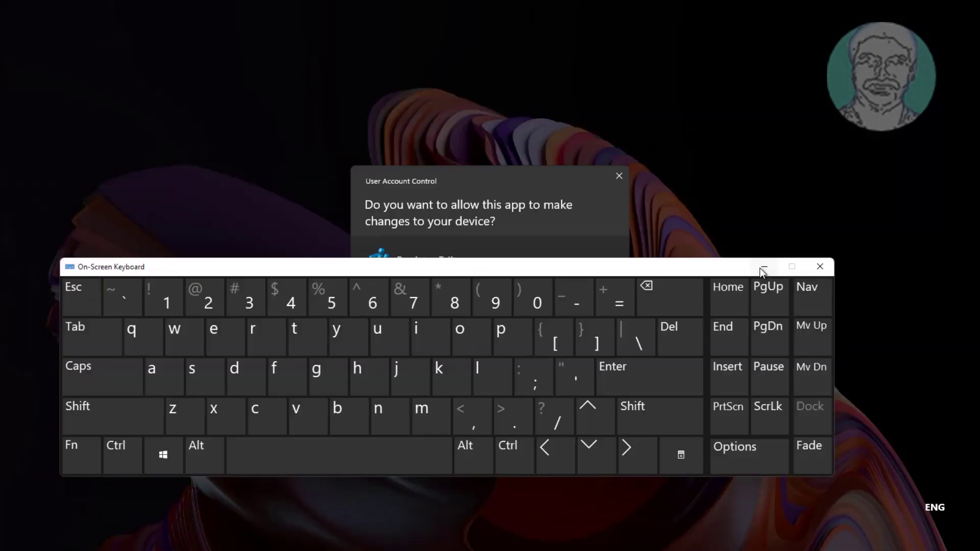
Step: Approve the UAC prompt, hide the on-screen keyboard and expand HKEY_LOCAL_MACHINE
click(403, 366)
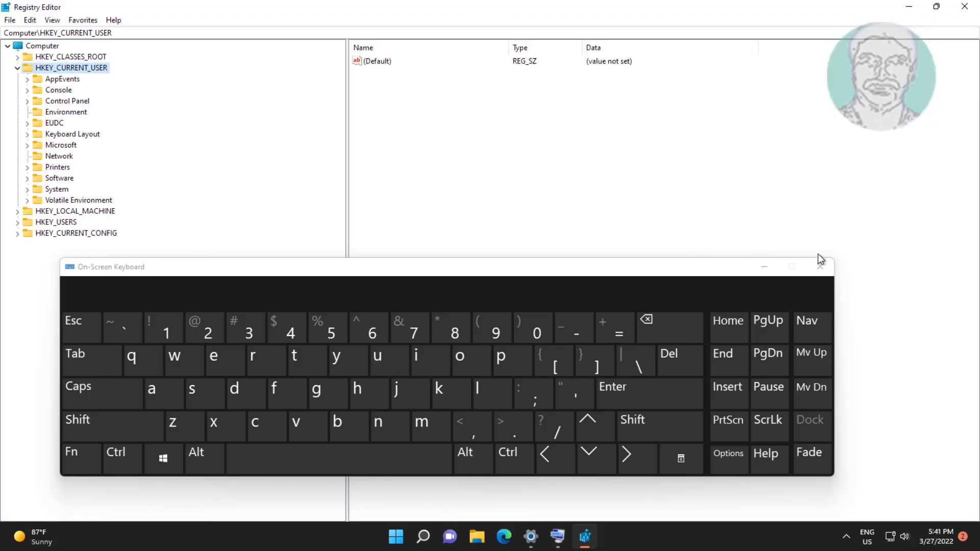
click(764, 267)
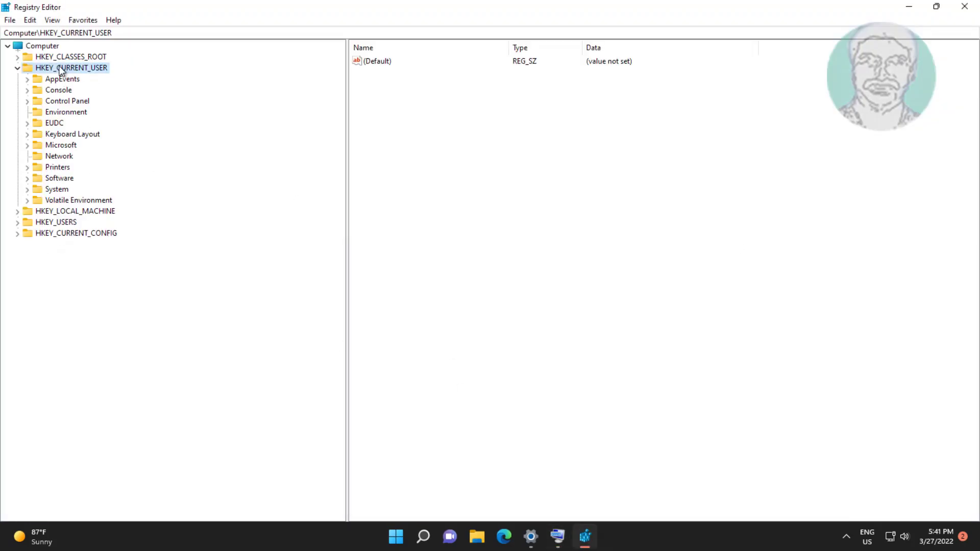
click(18, 68)
click(18, 79)
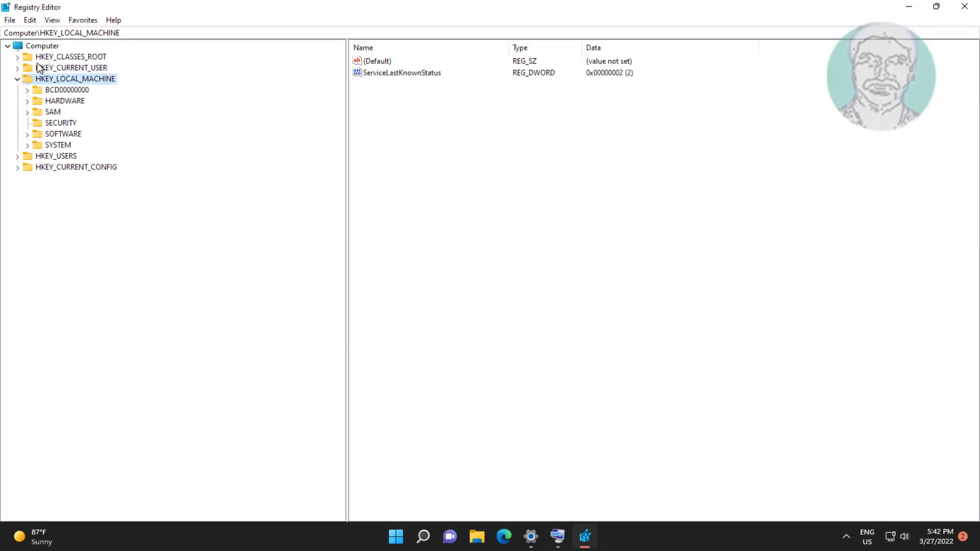
Step: Expand SYSTEM > CurrentControlSet > Services and scroll down toward the H and I service keys
click(76, 136)
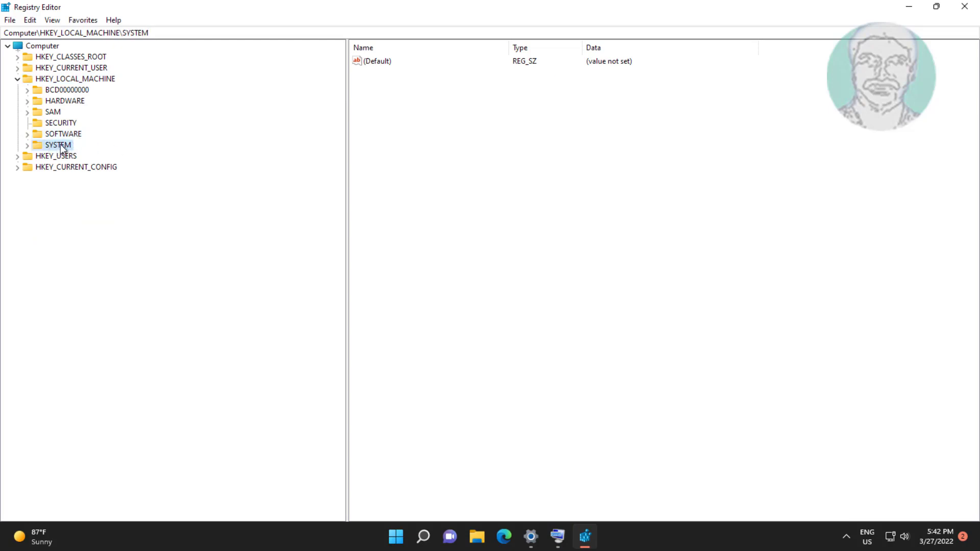
click(27, 145)
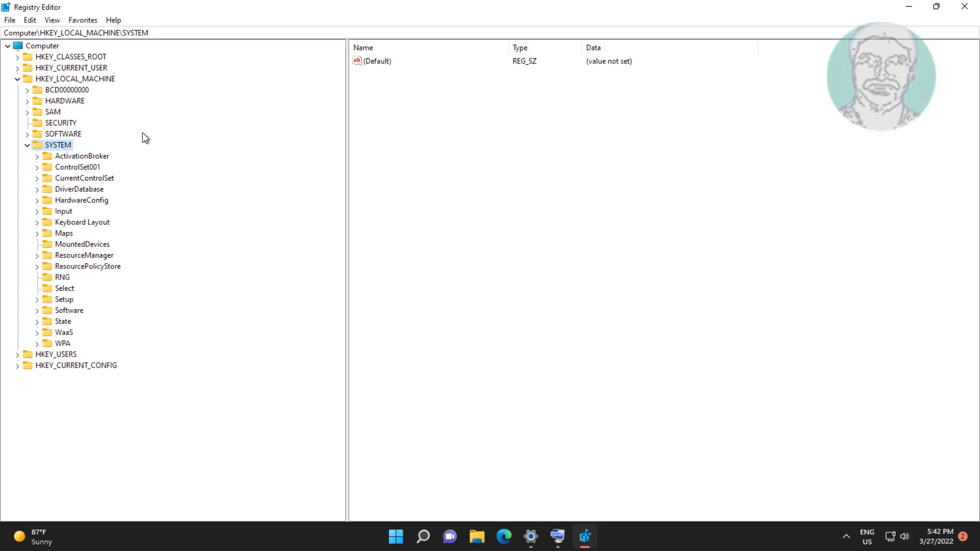
click(79, 179)
click(37, 179)
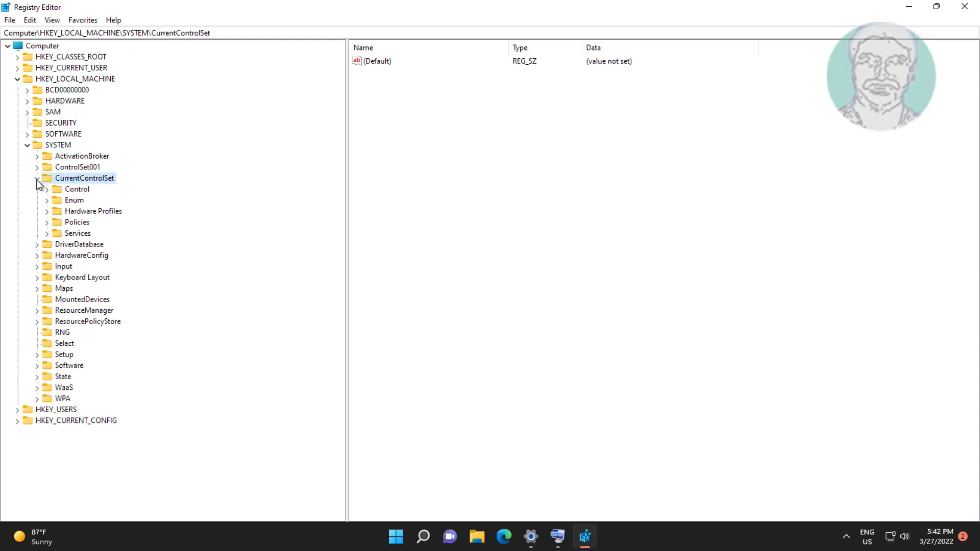
click(80, 235)
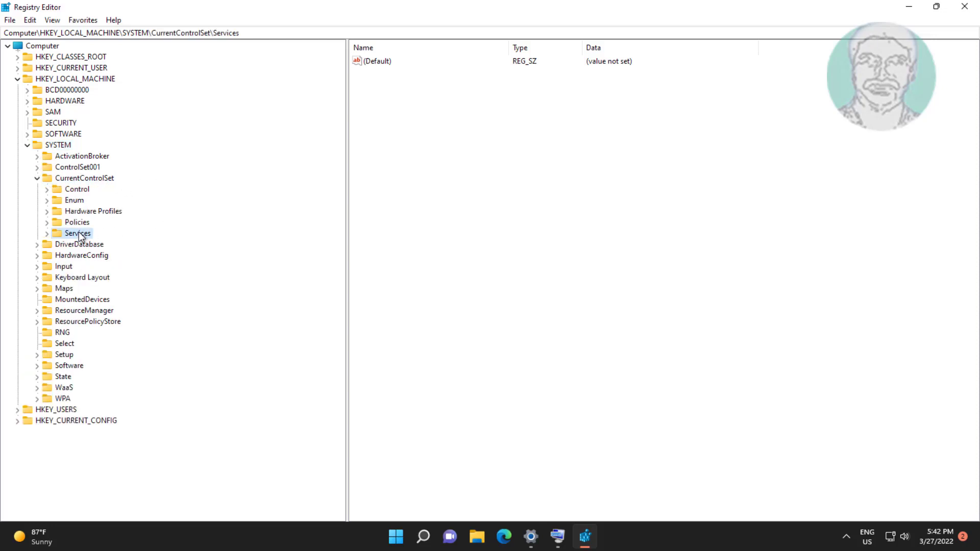
click(47, 233)
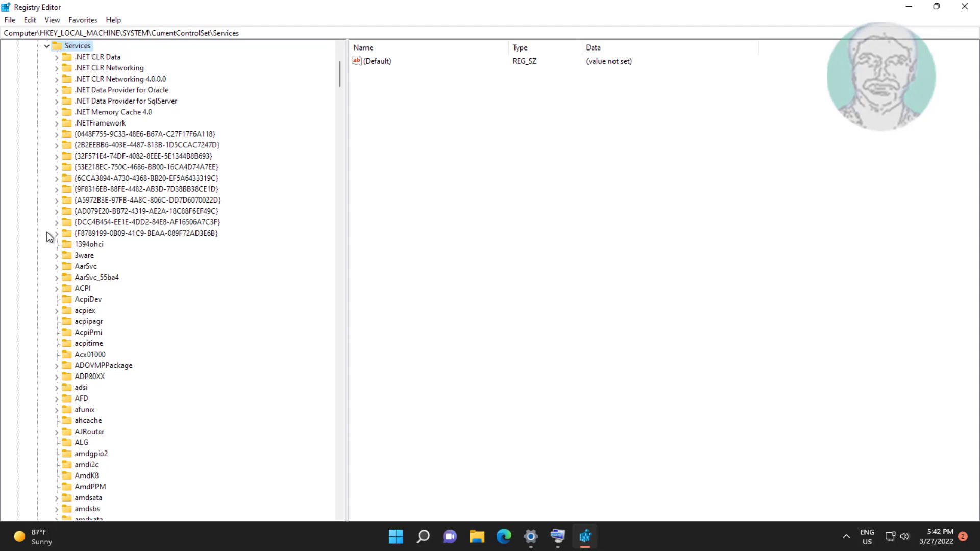
scroll(97, 301, down, 1)
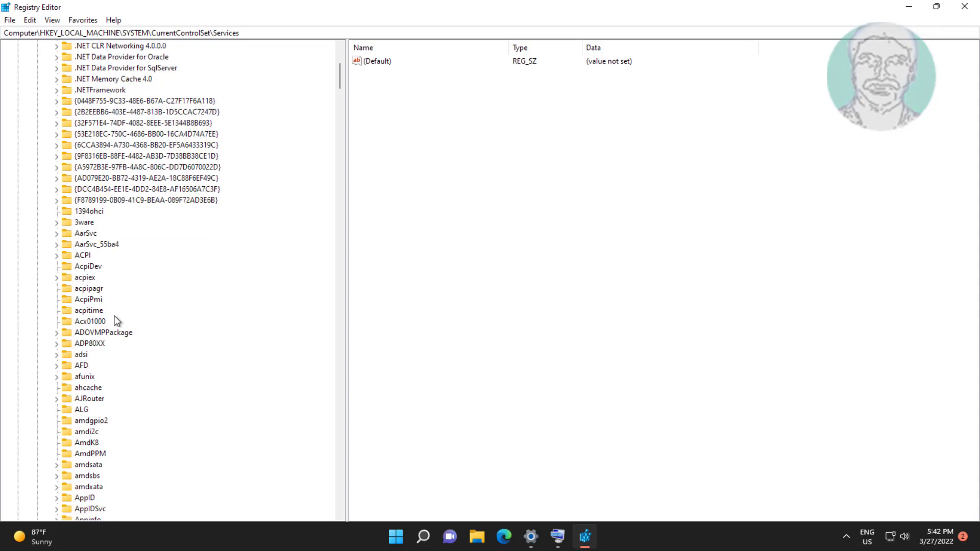
scroll(112, 321, down, 5)
scroll(113, 321, down, 12)
scroll(112, 322, down, 11)
scroll(112, 322, down, 14)
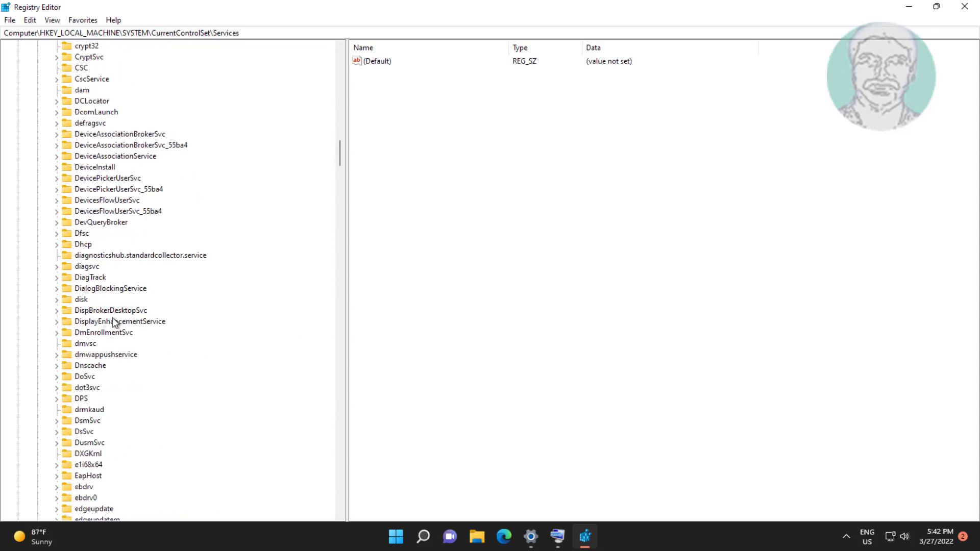
scroll(113, 327, down, 13)
scroll(112, 330, down, 12)
Step: Set the i8042prt service's Start value to 1
scroll(112, 334, down, 13)
click(109, 333)
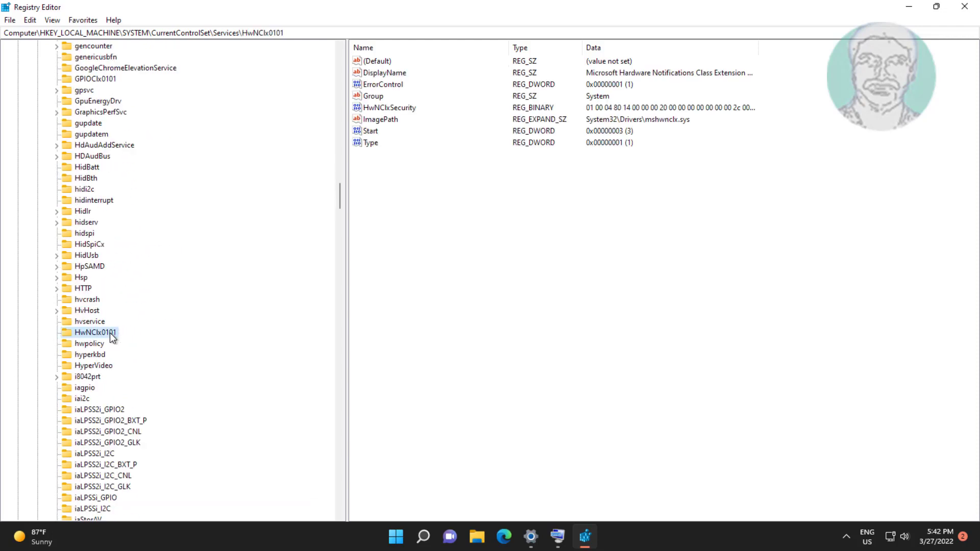
key(i)
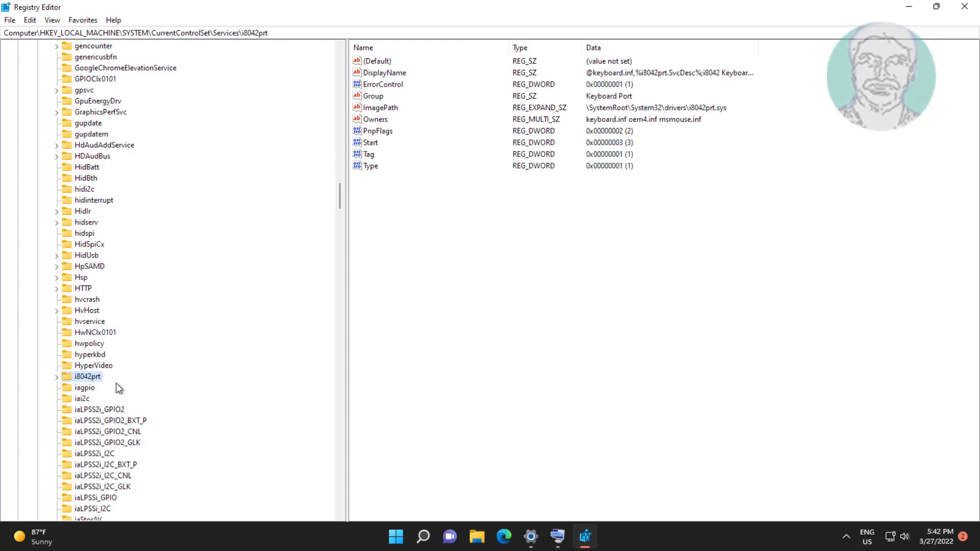
scroll(97, 312, down, 2)
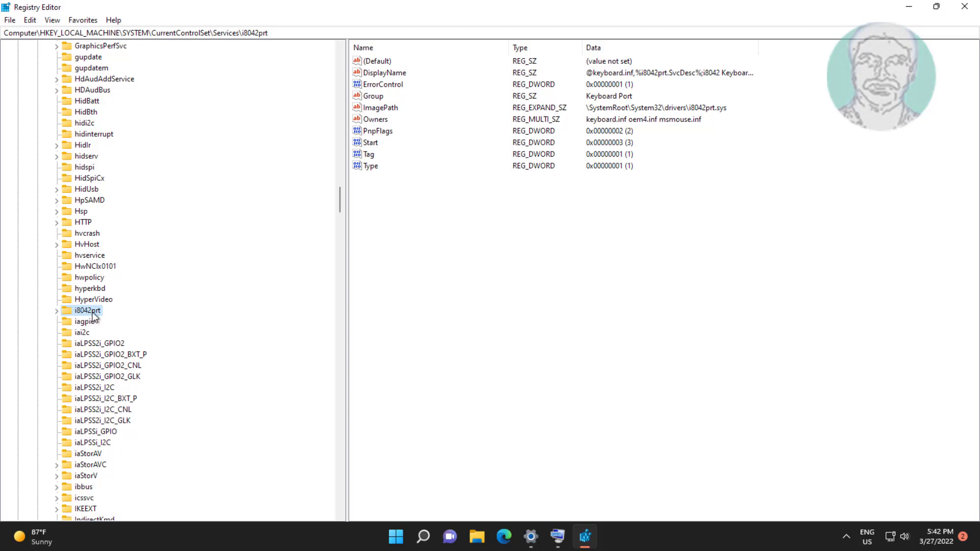
click(369, 143)
double_click(369, 144)
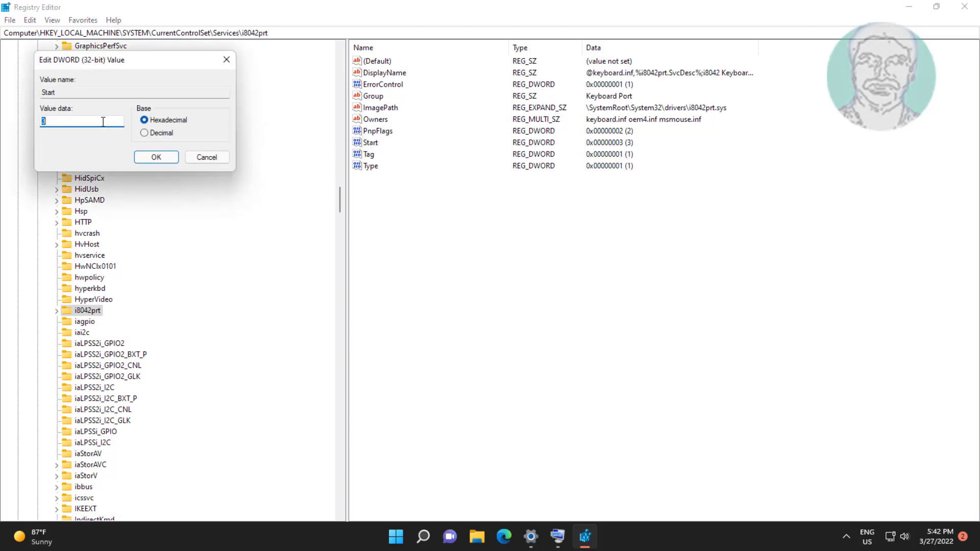
text(1)
click(145, 160)
Step: Collapse the registry tree, close Registry Editor, and bring up the Start menu power options
drag(339, 204, 339, 67)
click(47, 234)
click(37, 178)
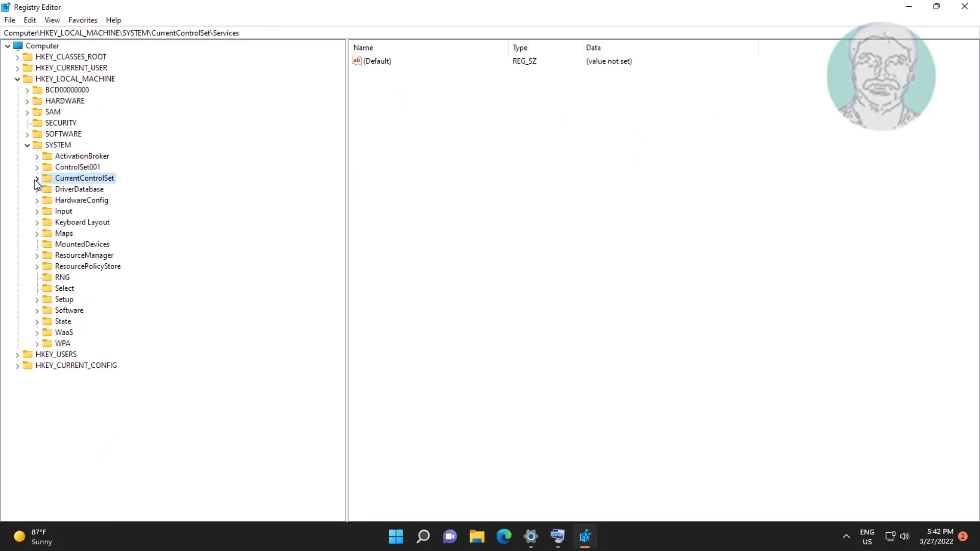
click(27, 145)
click(17, 79)
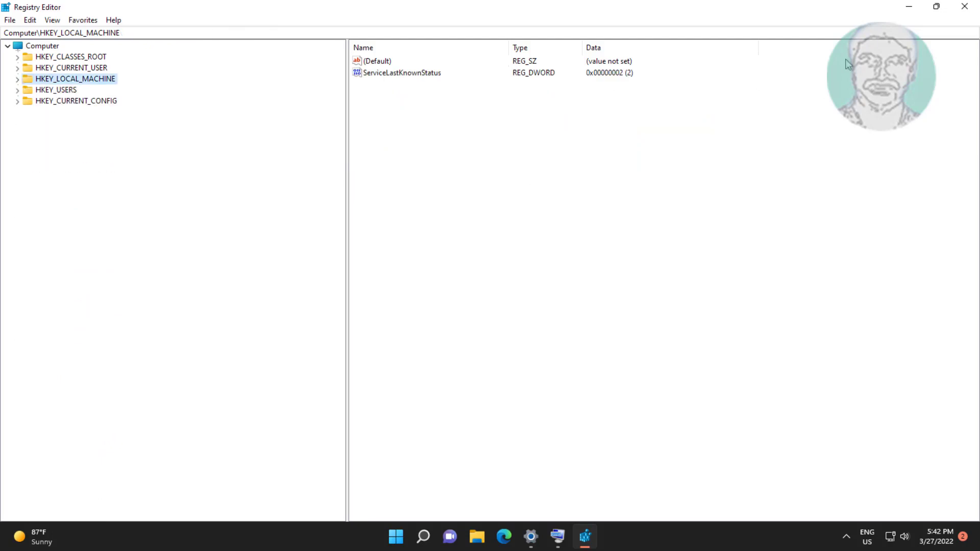
click(965, 6)
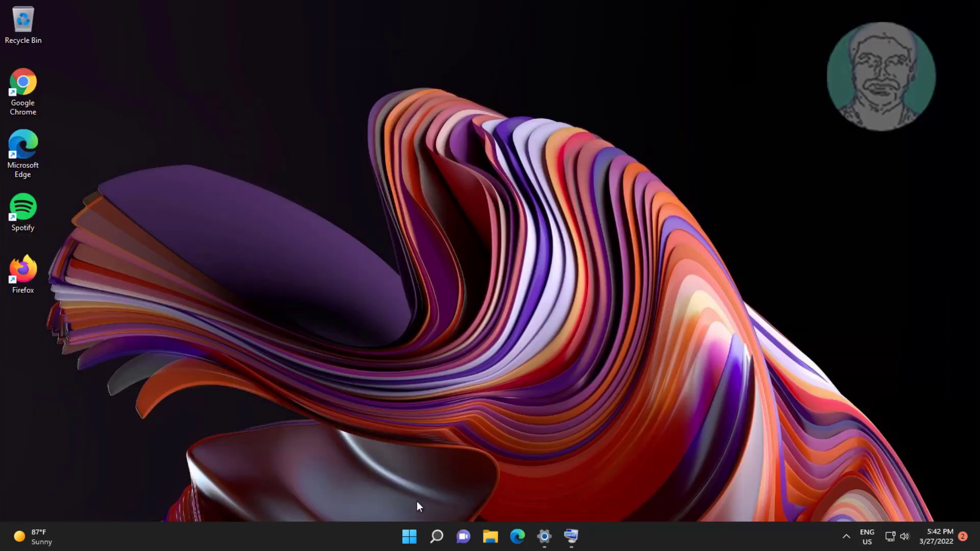
click(409, 536)
click(643, 494)
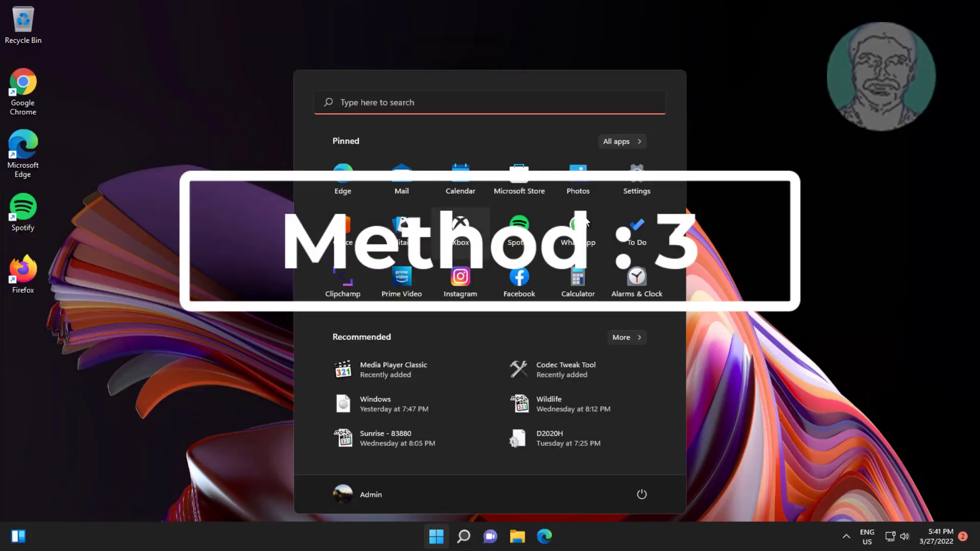
Step: Switch on the On-screen keyboard under Accessibility > Keyboard, then minimize Settings
click(636, 178)
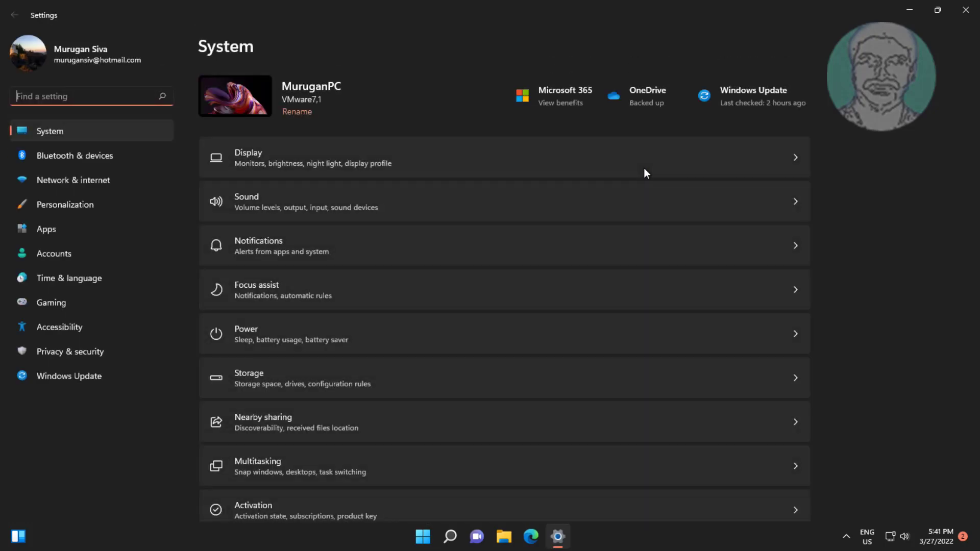
click(41, 325)
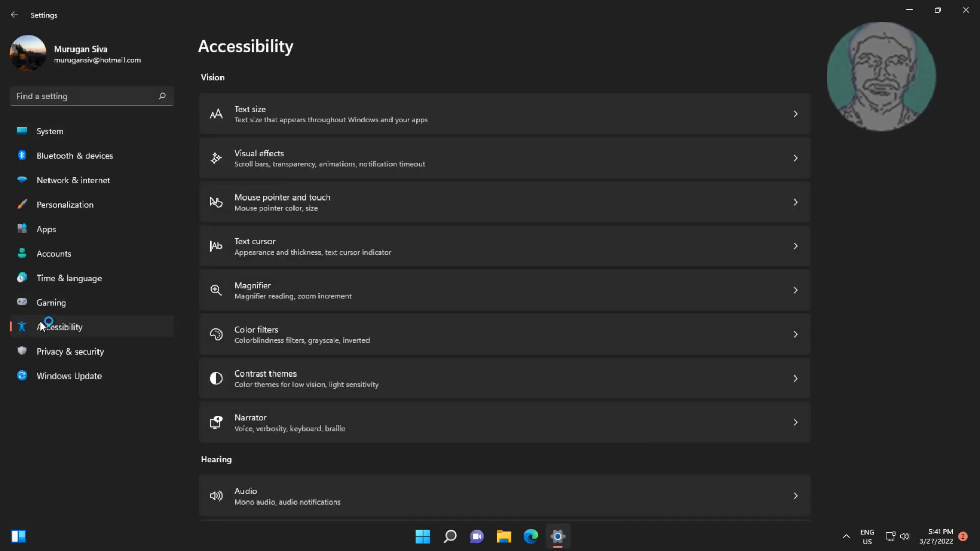
scroll(388, 357, down, 1)
scroll(388, 357, down, 2)
scroll(388, 357, down, 1)
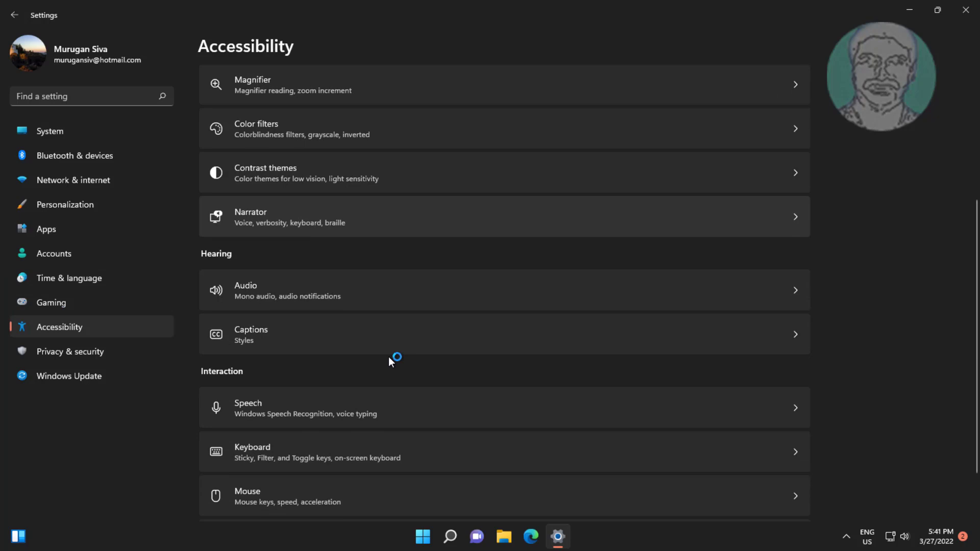
scroll(388, 357, down, 1)
click(339, 396)
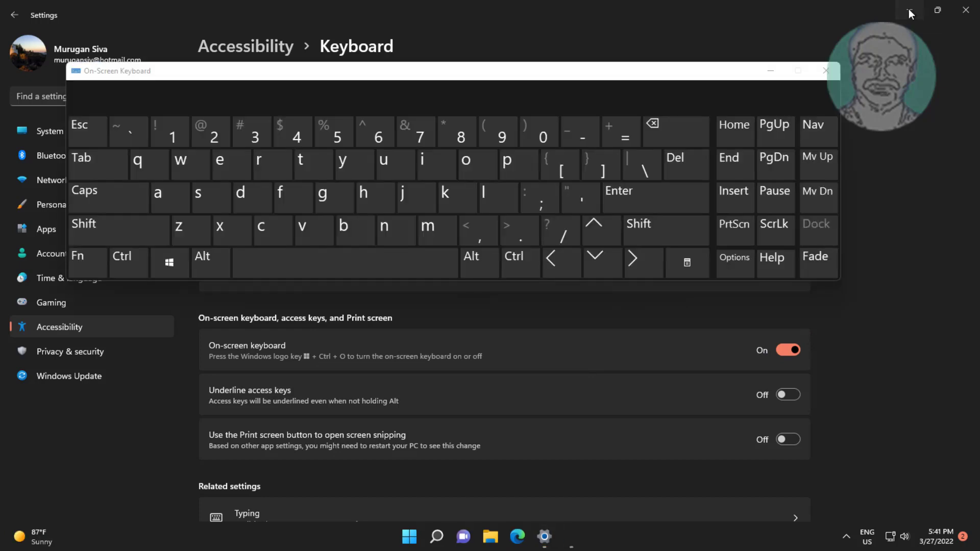
click(909, 8)
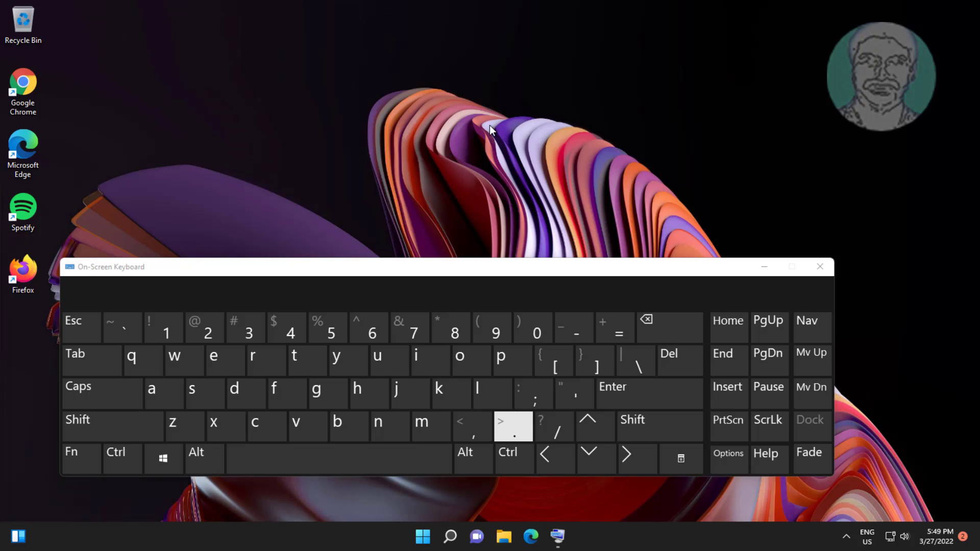
Step: Type 'device manager' into Windows Search on the On-Screen Keyboard, then minimize the keyboard
click(450, 542)
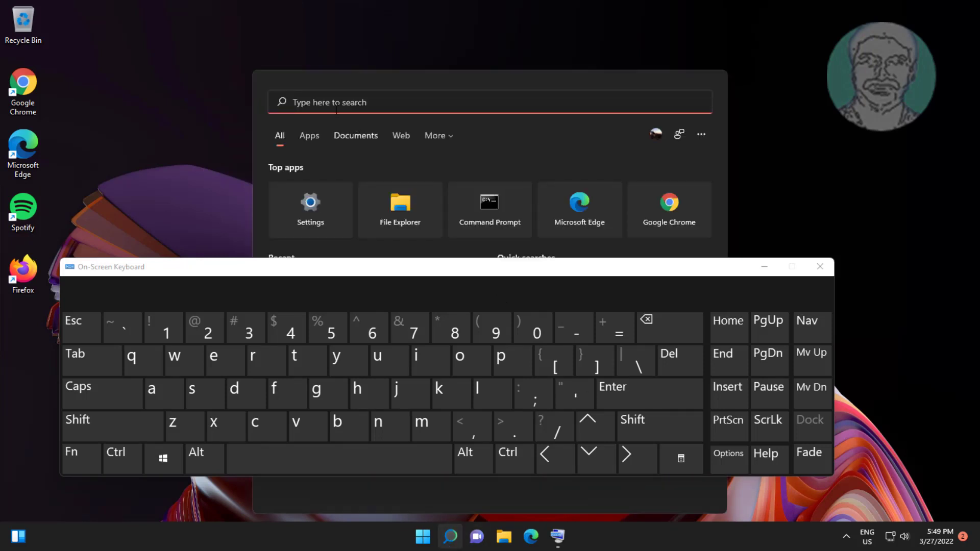
click(251, 395)
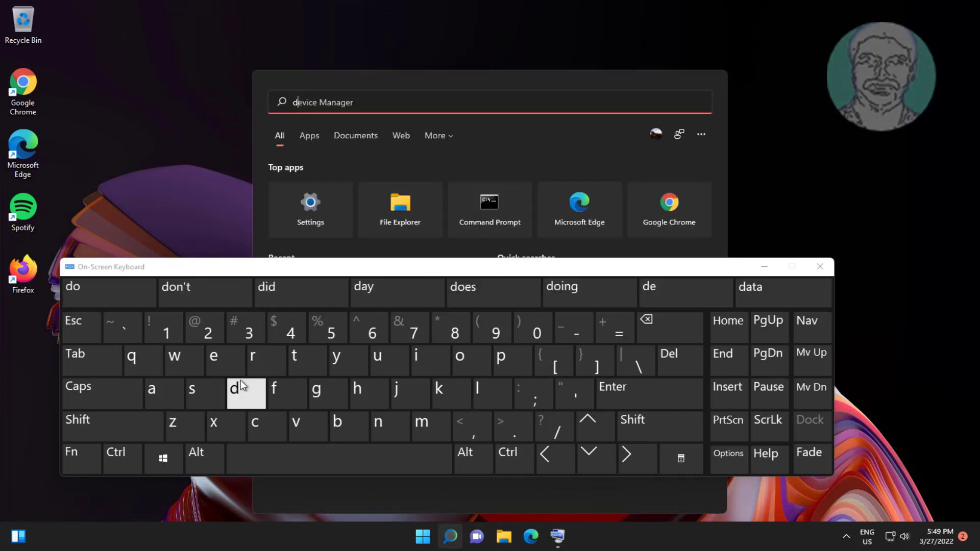
click(214, 360)
click(296, 425)
click(416, 360)
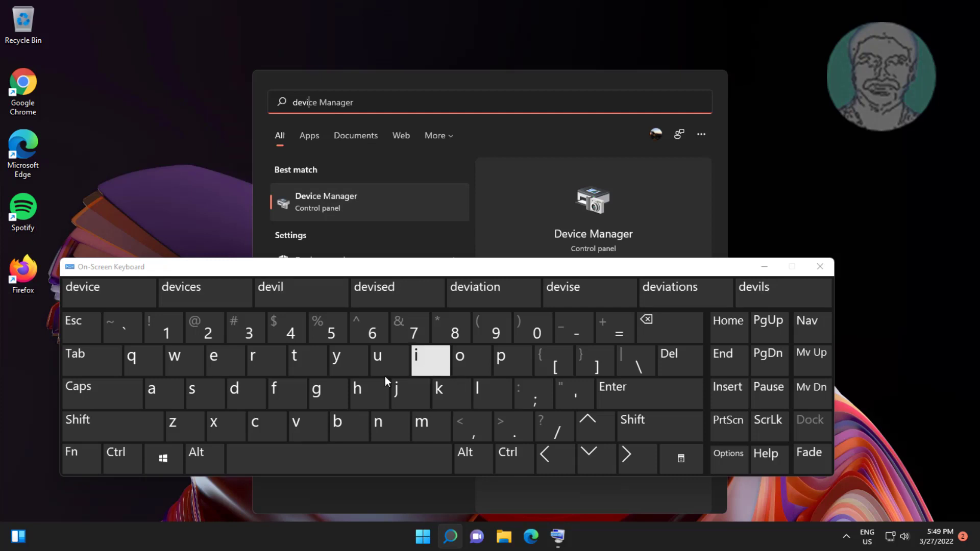
click(257, 425)
click(217, 364)
click(333, 460)
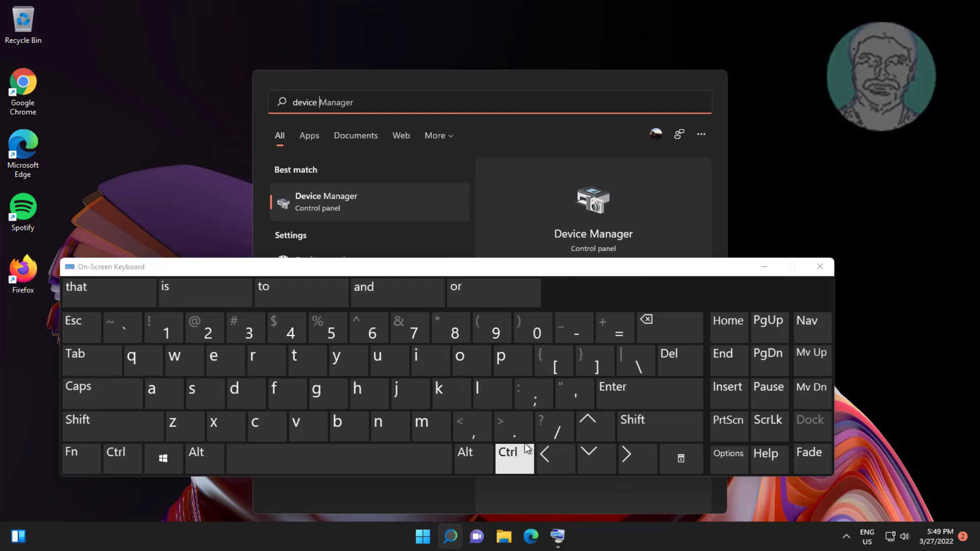
click(427, 424)
click(162, 390)
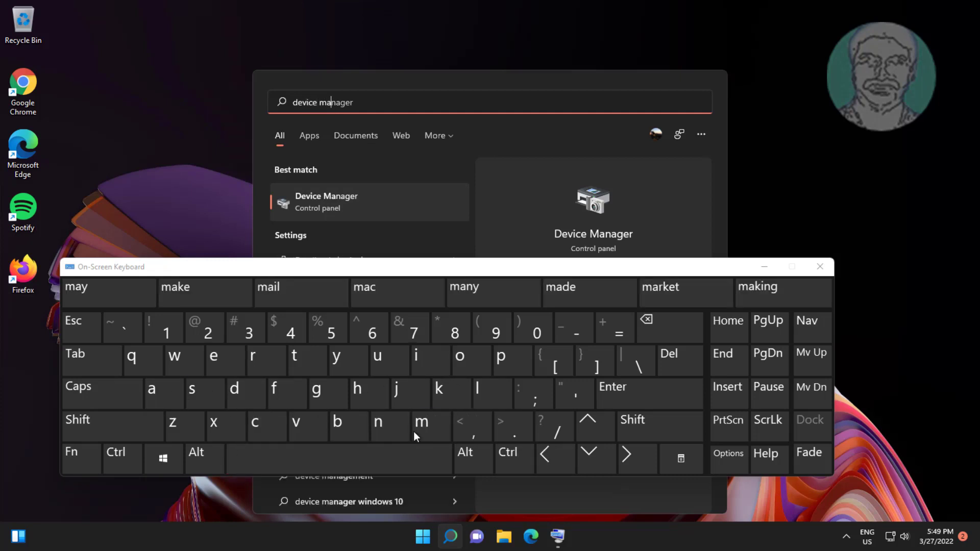
click(395, 427)
click(160, 389)
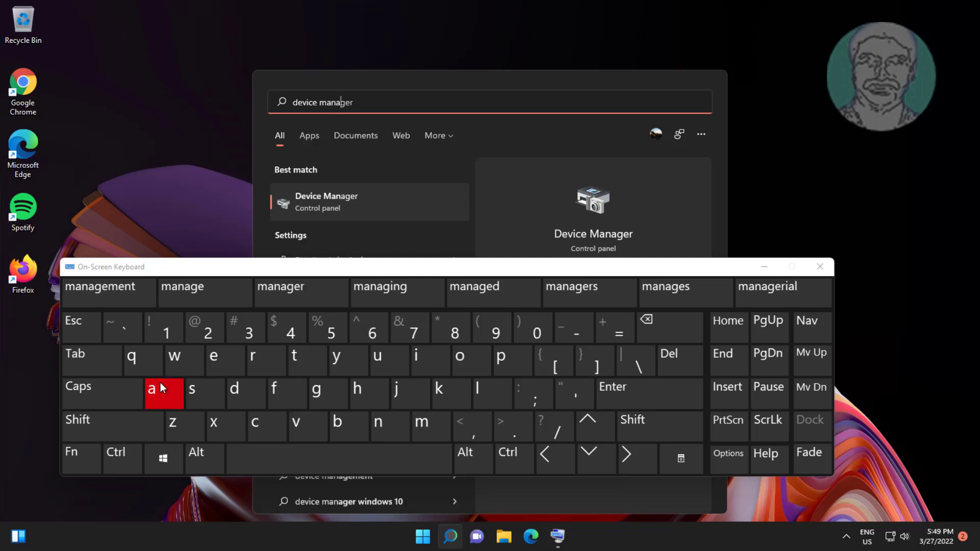
click(321, 391)
click(218, 357)
click(263, 360)
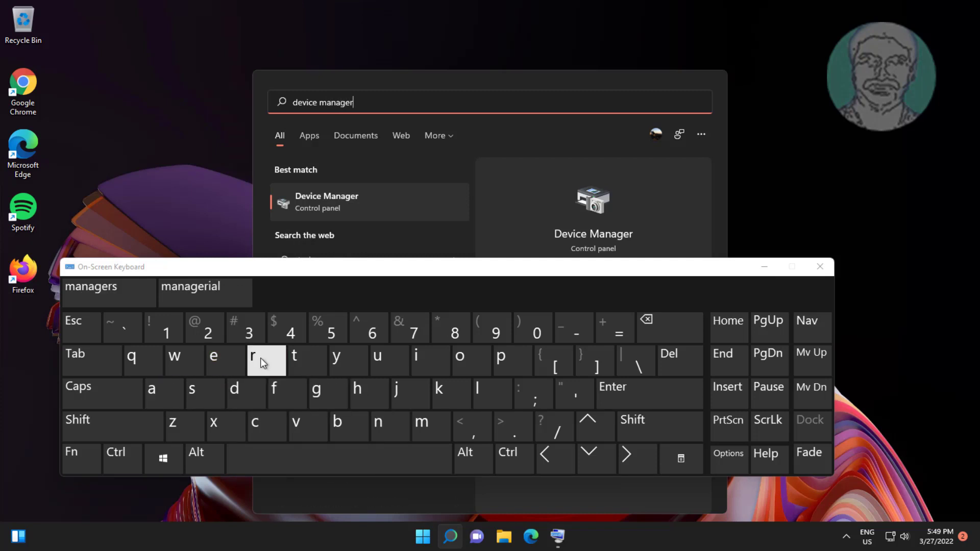
click(766, 267)
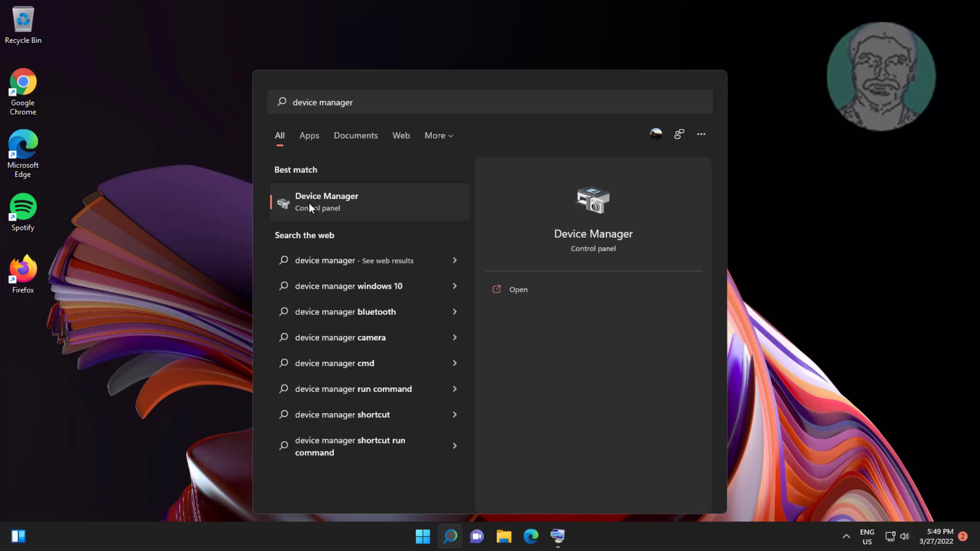
Step: Open Device Manager and right-click Standard PS/2 Keyboard under Keyboards
click(309, 203)
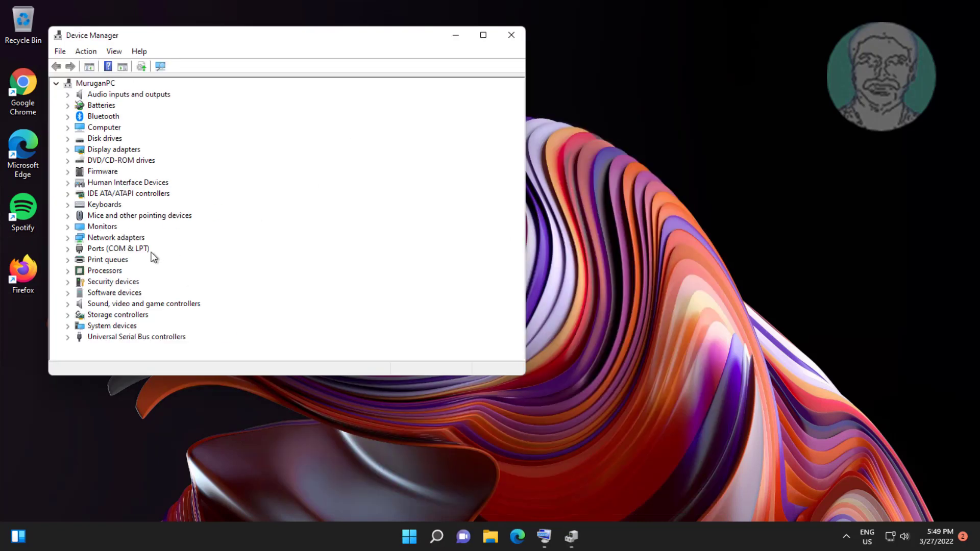
click(113, 206)
click(68, 205)
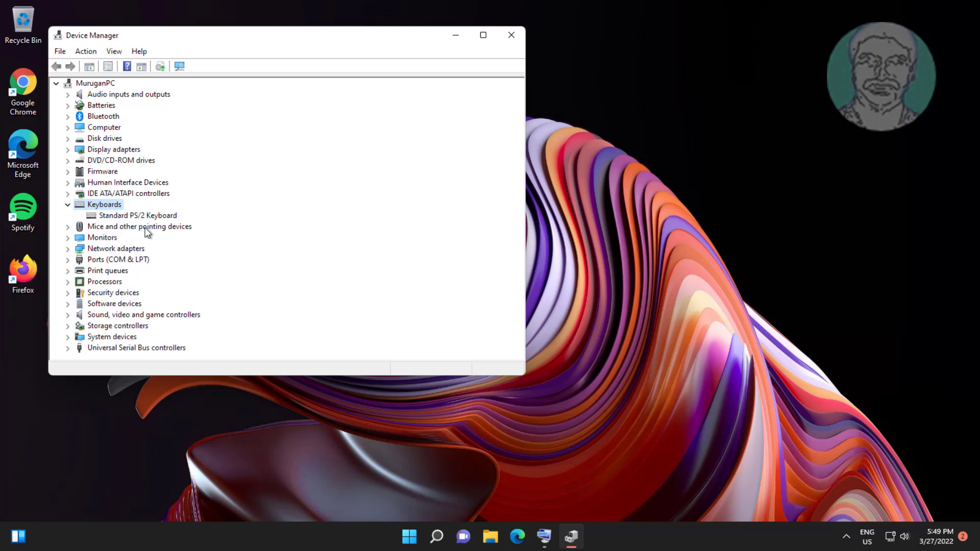
click(163, 216)
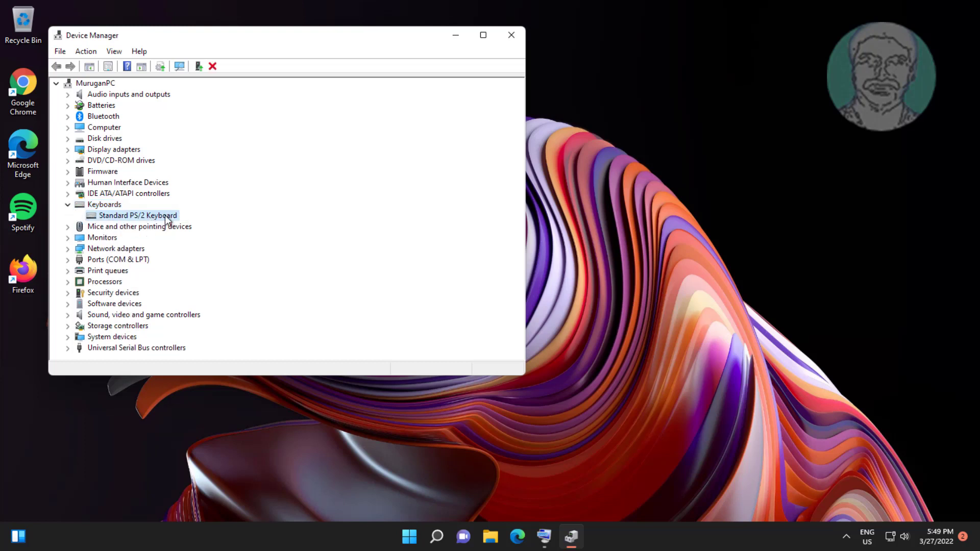
right_click(168, 220)
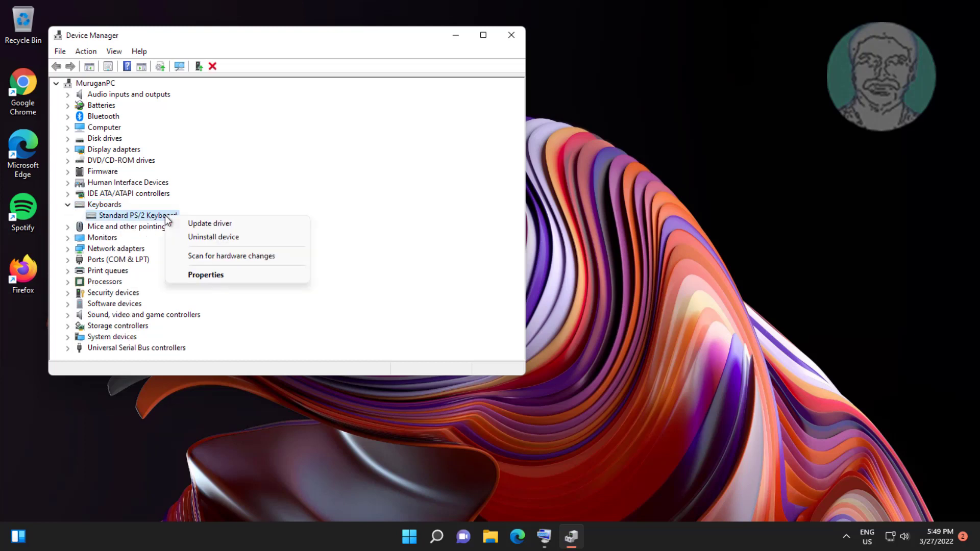
Step: Update its driver by picking Standard PS/2 Keyboard from local drivers, then restart
click(210, 220)
click(245, 248)
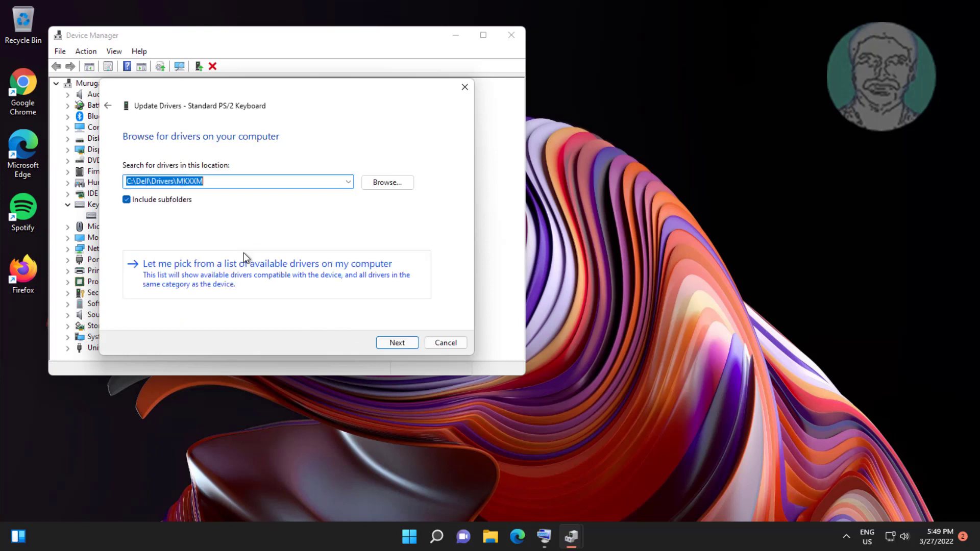
click(276, 264)
click(171, 239)
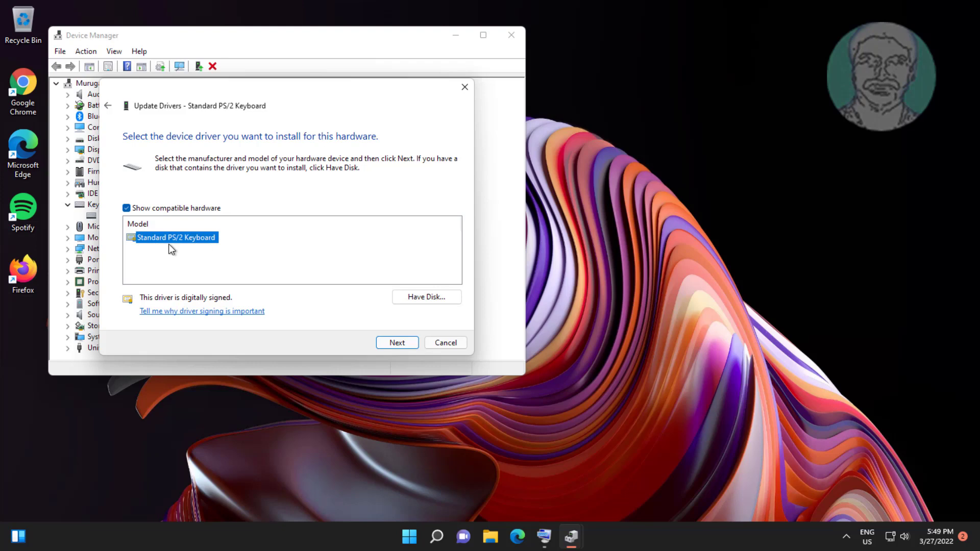
click(409, 344)
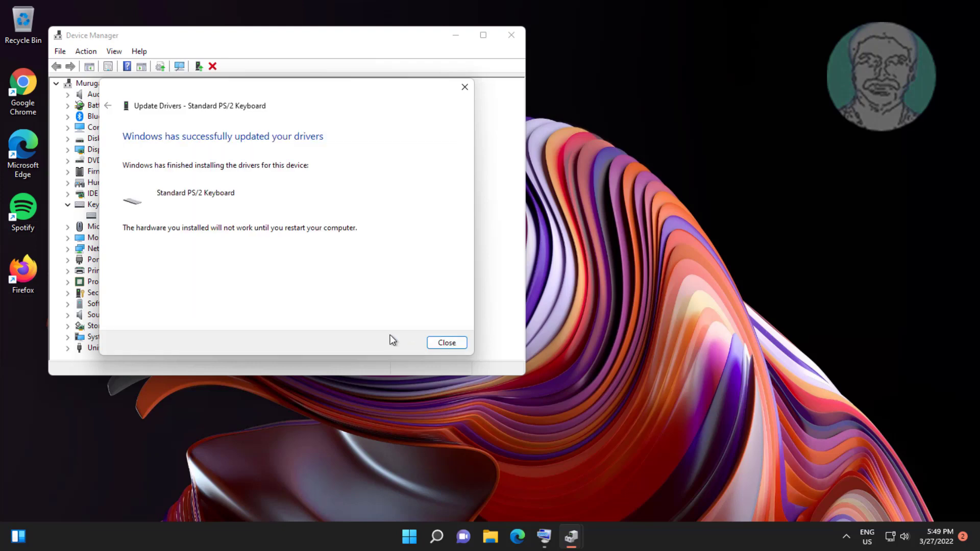
click(448, 342)
click(590, 278)
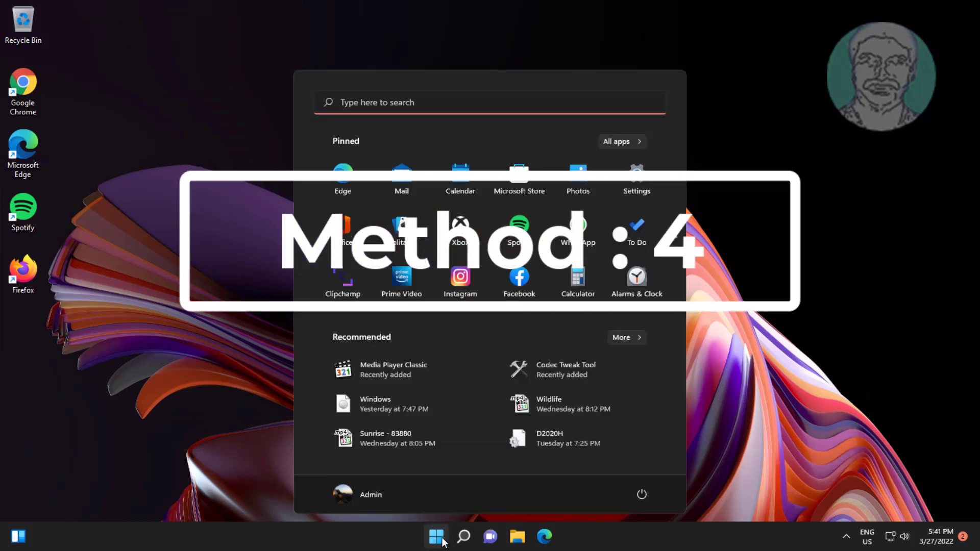
Step: Switch the On-screen keyboard toggle on under Settings > Accessibility > Keyboard
click(639, 176)
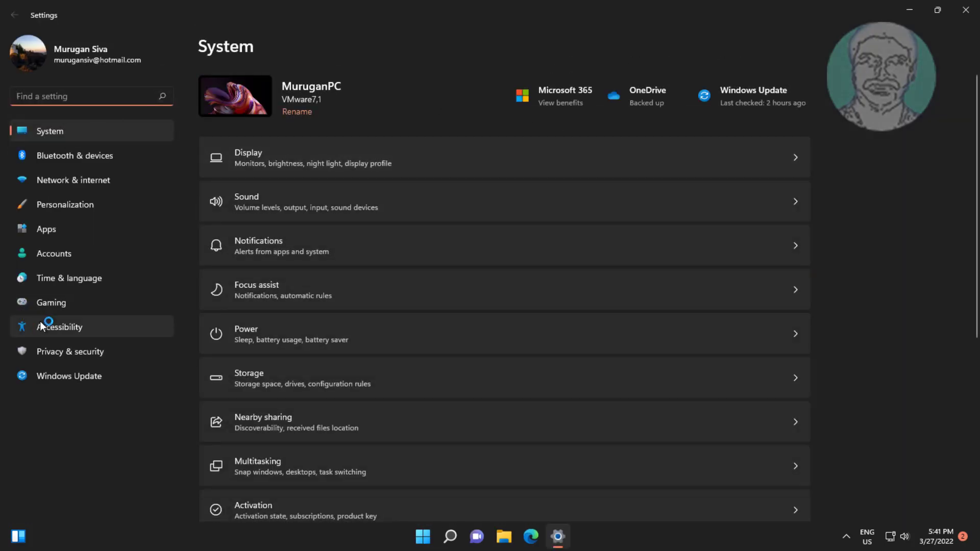
click(41, 324)
scroll(388, 357, down, 5)
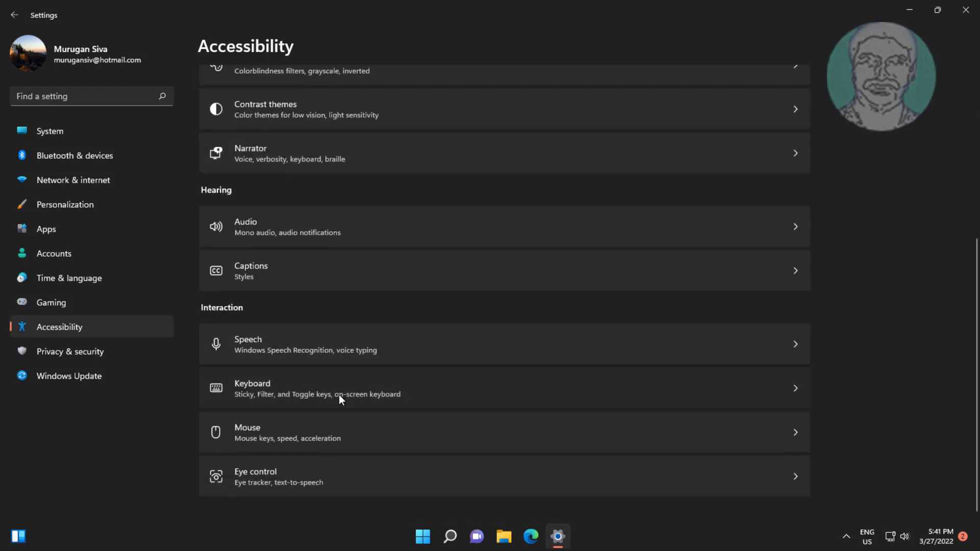
click(341, 398)
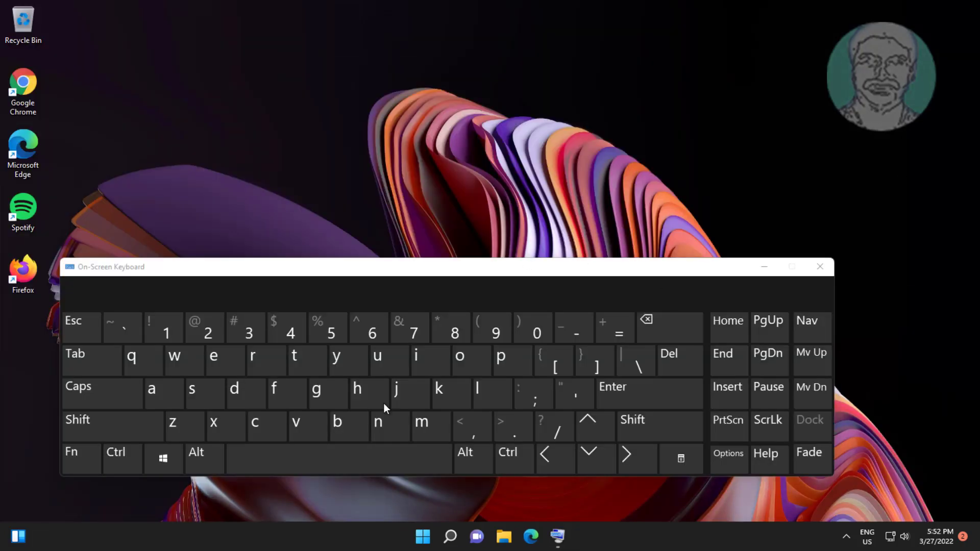
Step: Type 'device manager' into Windows Search with the on-screen keyboard and open the Device Manager result
click(450, 536)
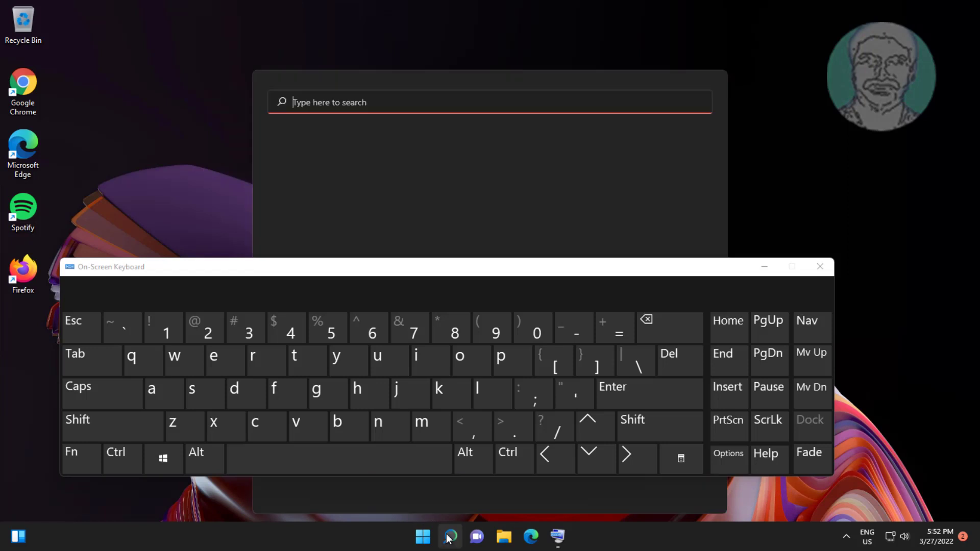
click(238, 395)
click(223, 364)
click(299, 426)
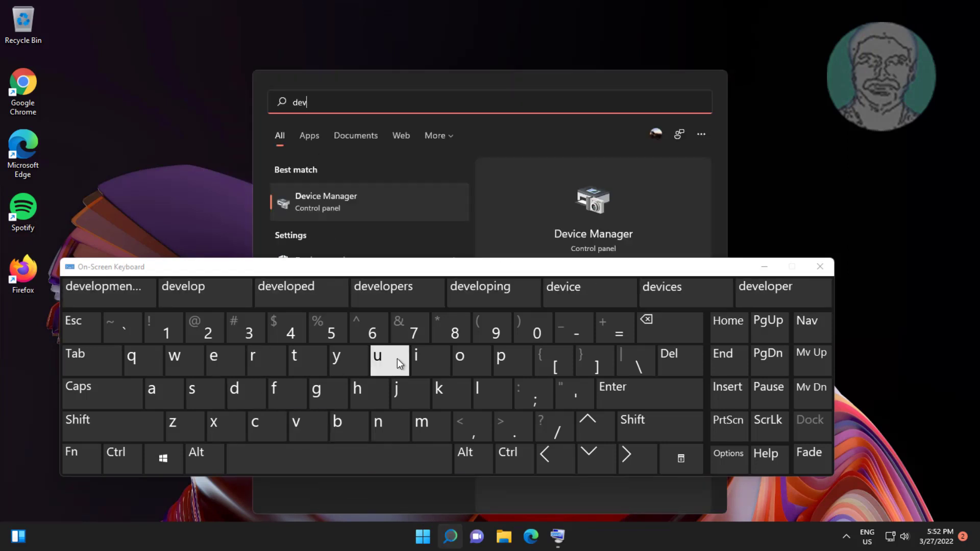
click(417, 361)
click(271, 423)
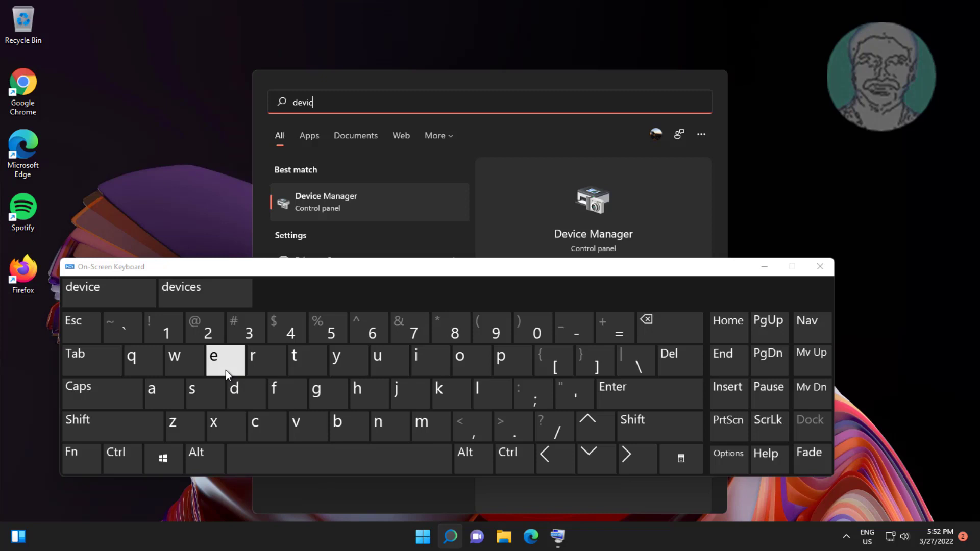
click(225, 368)
click(357, 460)
click(432, 427)
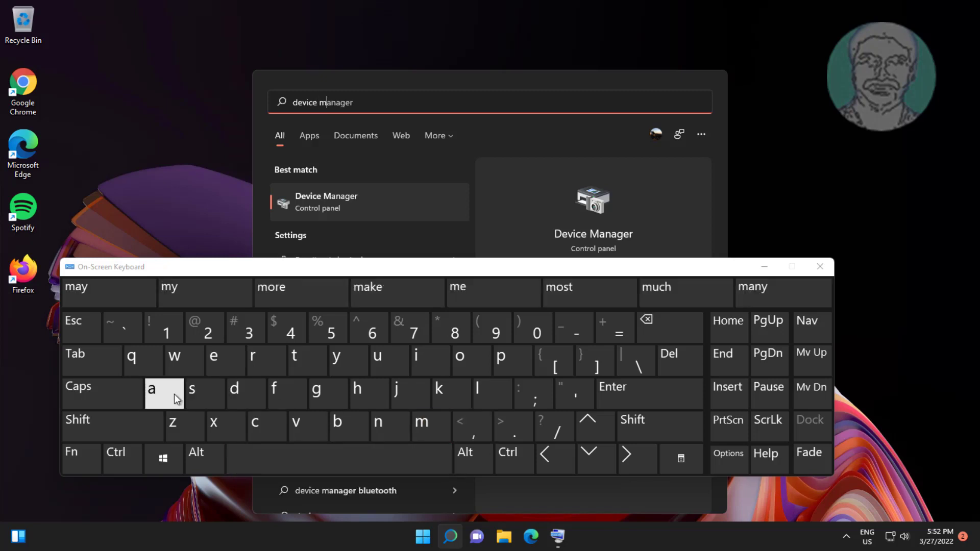
click(173, 394)
click(389, 426)
click(153, 394)
click(317, 394)
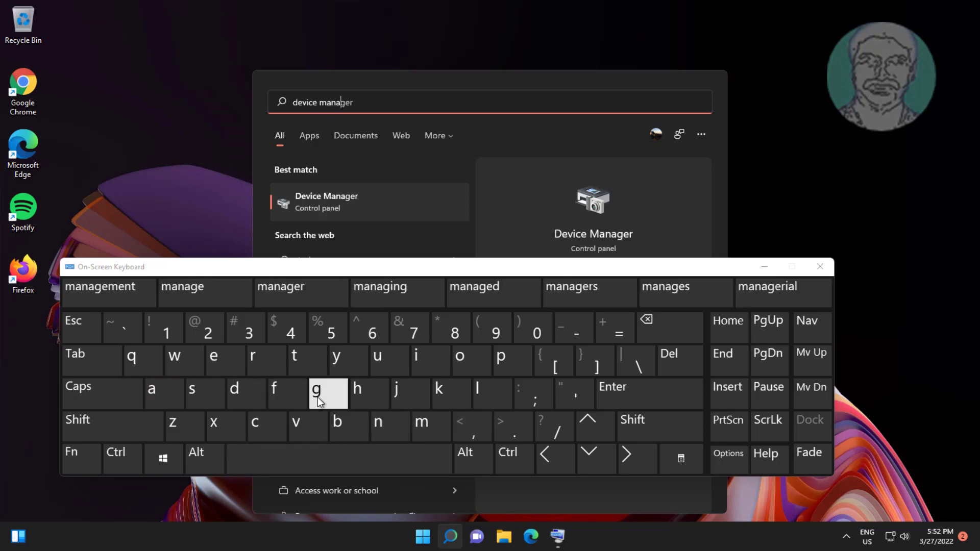
click(224, 360)
click(256, 357)
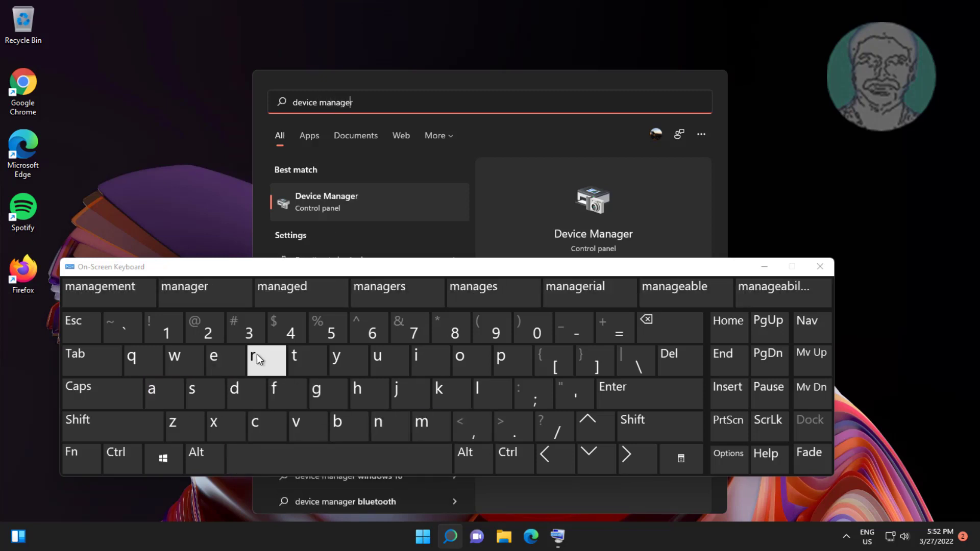
click(334, 196)
Step: Search automatically for a newer Standard PS/2 Keyboard driver, then continue the search on Windows Update
click(764, 266)
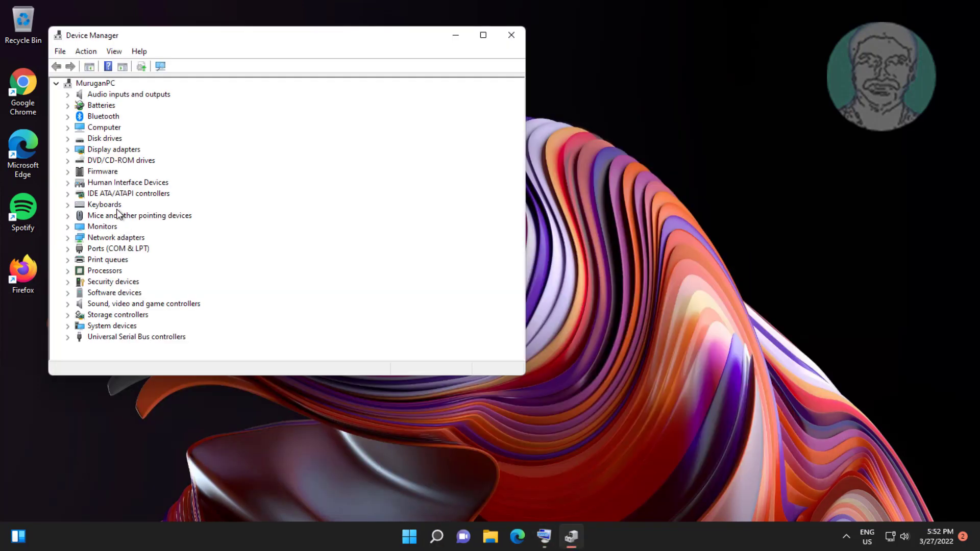
click(118, 207)
click(68, 206)
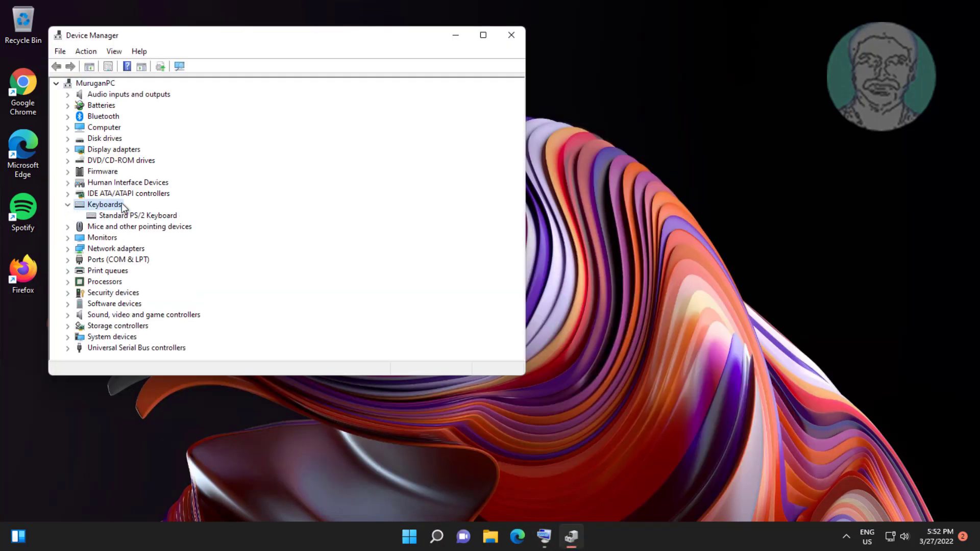
click(175, 216)
right_click(175, 216)
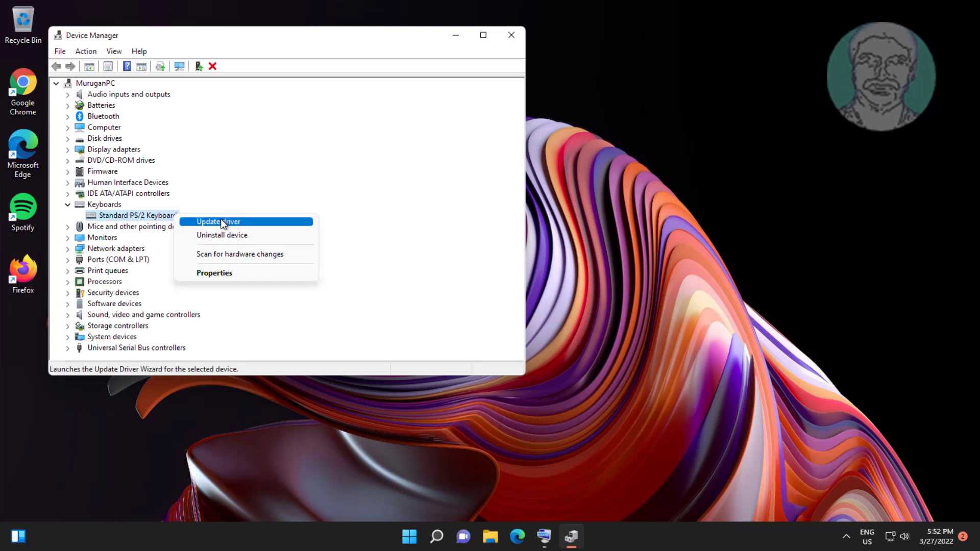
click(221, 218)
click(228, 203)
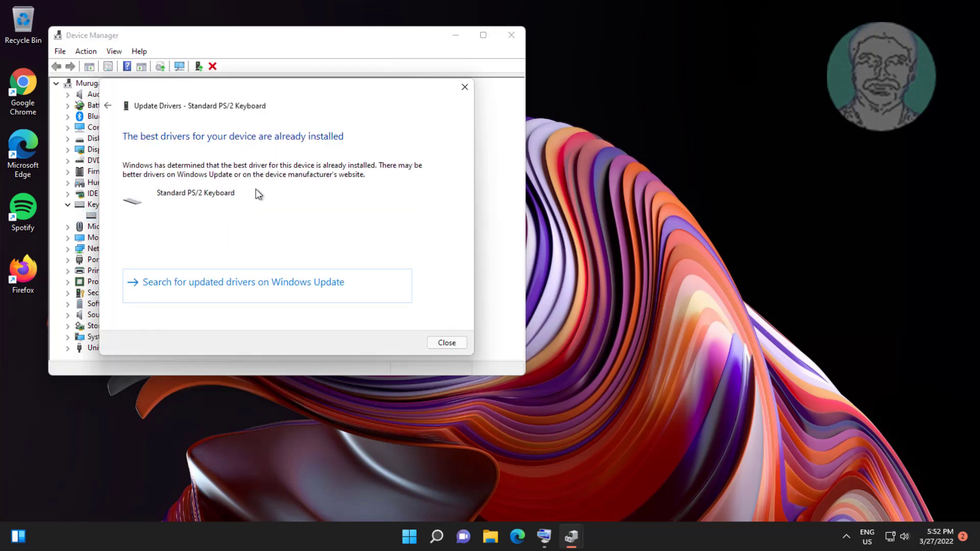
click(221, 286)
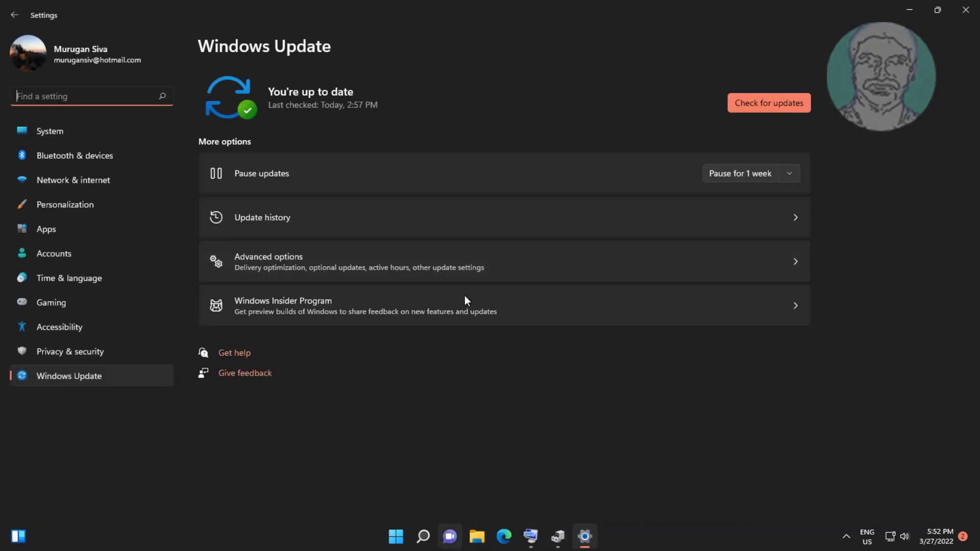
Step: Check for Windows updates until it reports up to date, then close Settings
click(780, 102)
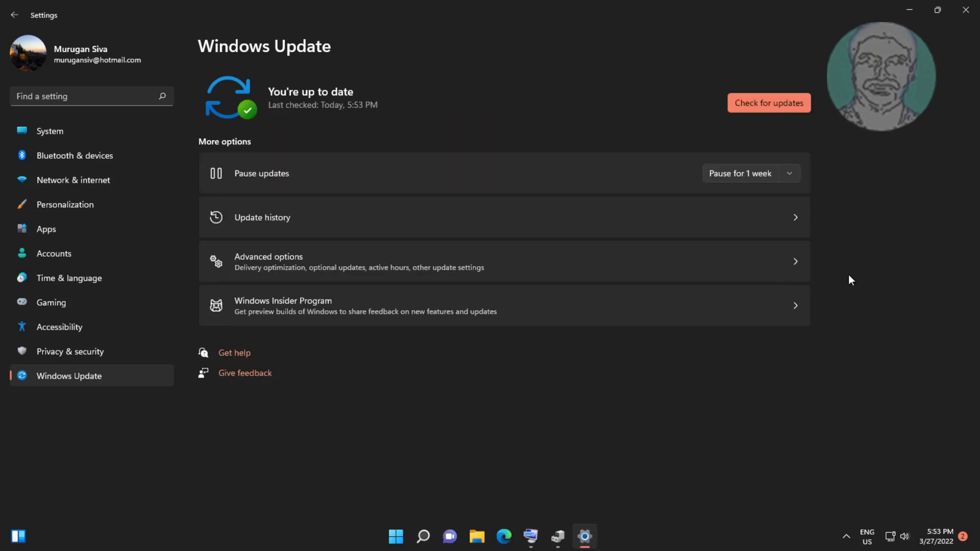
click(966, 9)
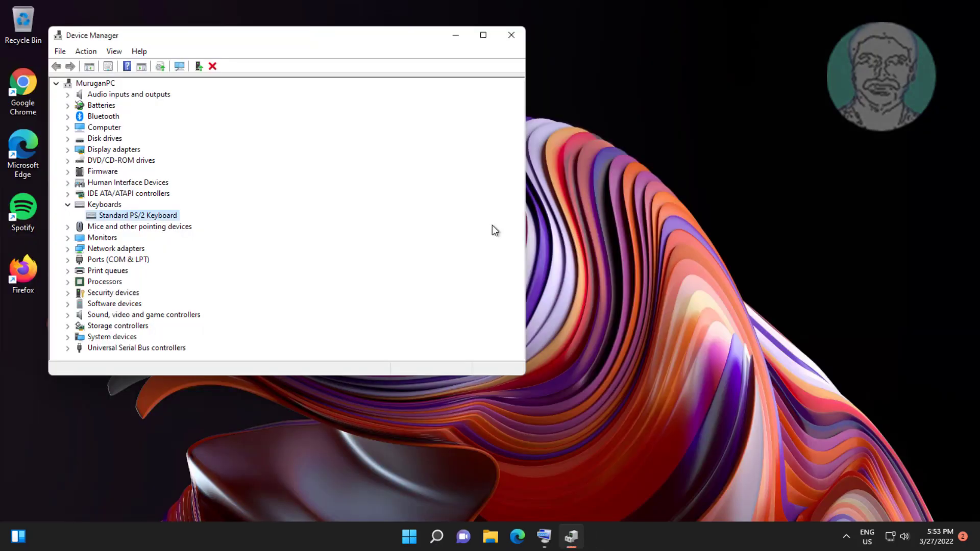
Step: Open Settings from Start and go to Accessibility > Keyboard for the on-screen keyboard toggle
click(508, 35)
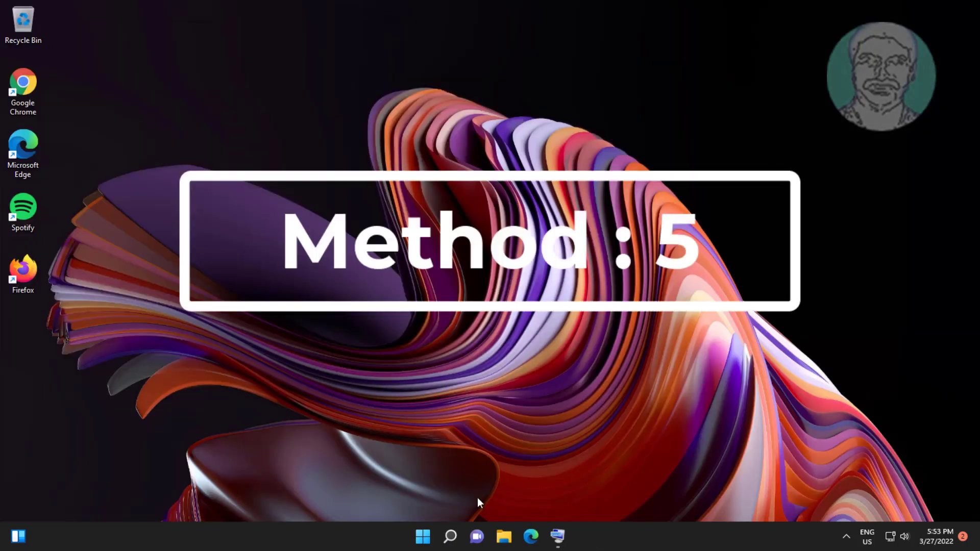
click(442, 540)
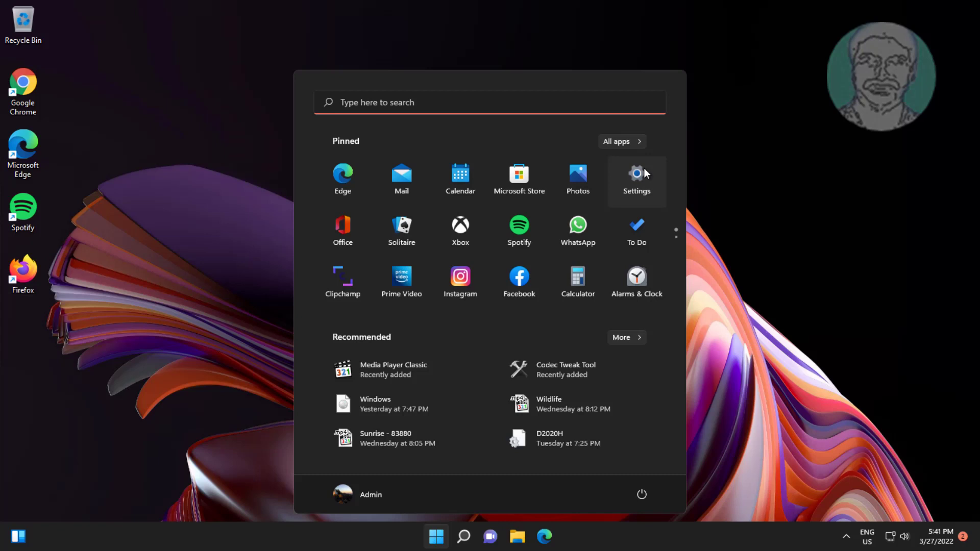
click(645, 171)
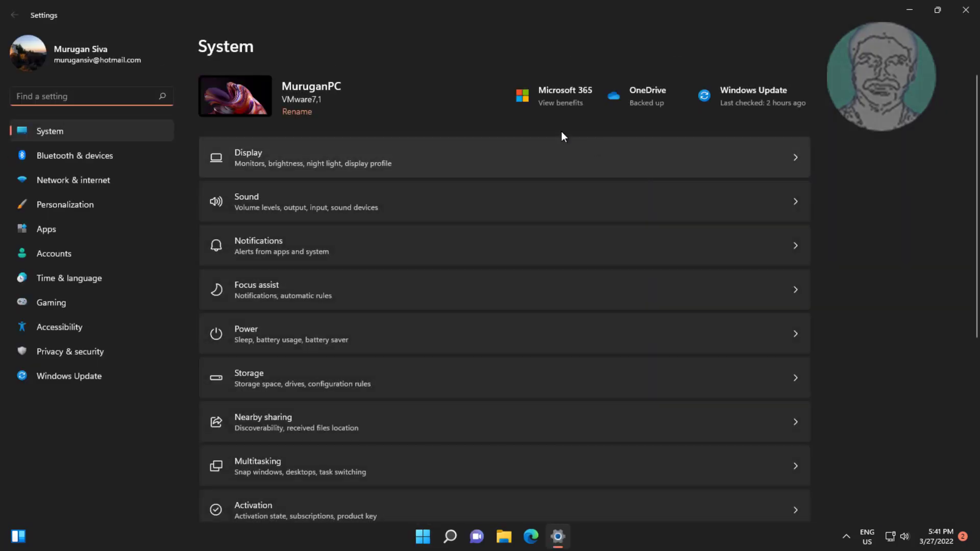
click(41, 326)
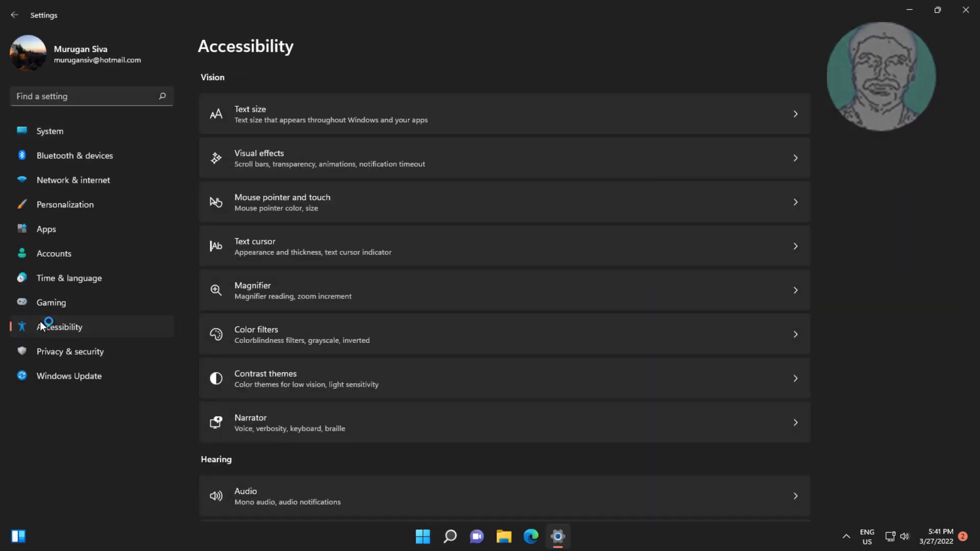
scroll(388, 357, down, 1)
scroll(388, 357, down, 3)
scroll(388, 357, down, 1)
scroll(358, 365, down, 1)
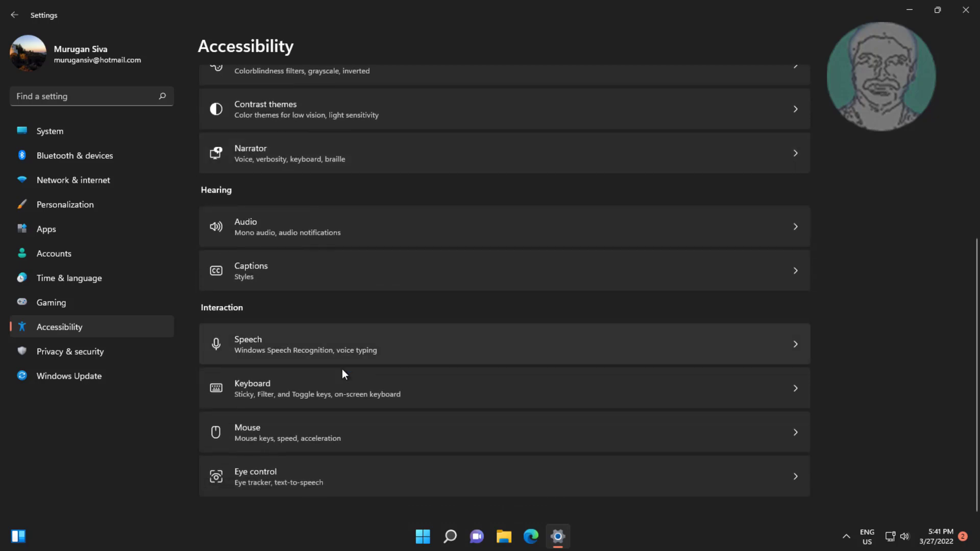
click(339, 395)
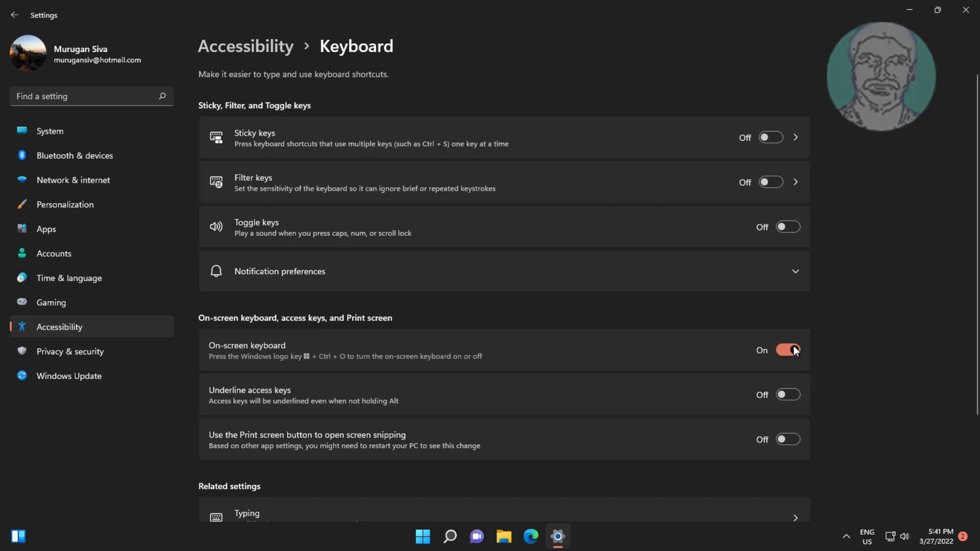
Step: Minimize Settings, open Windows Search and enter 'device ' with the on-screen keyboard
click(909, 8)
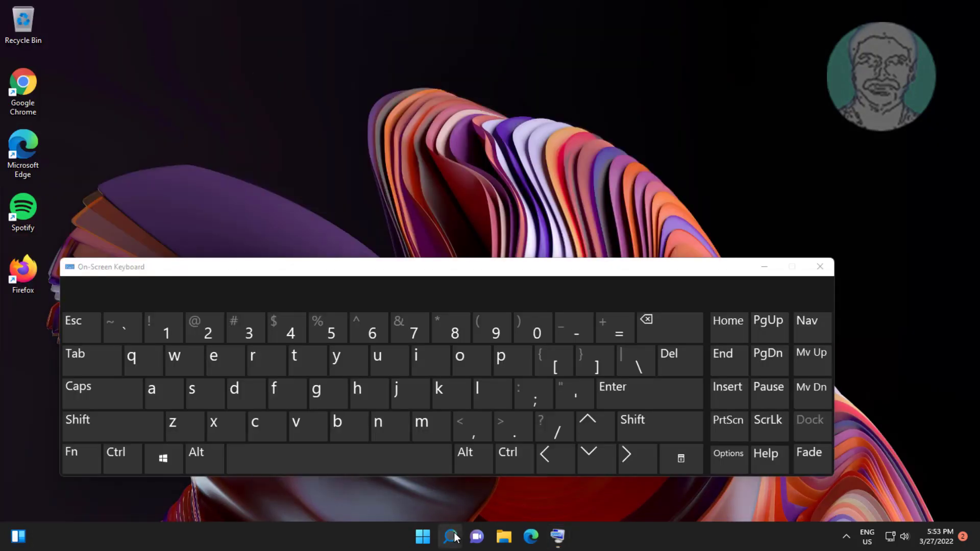
click(451, 537)
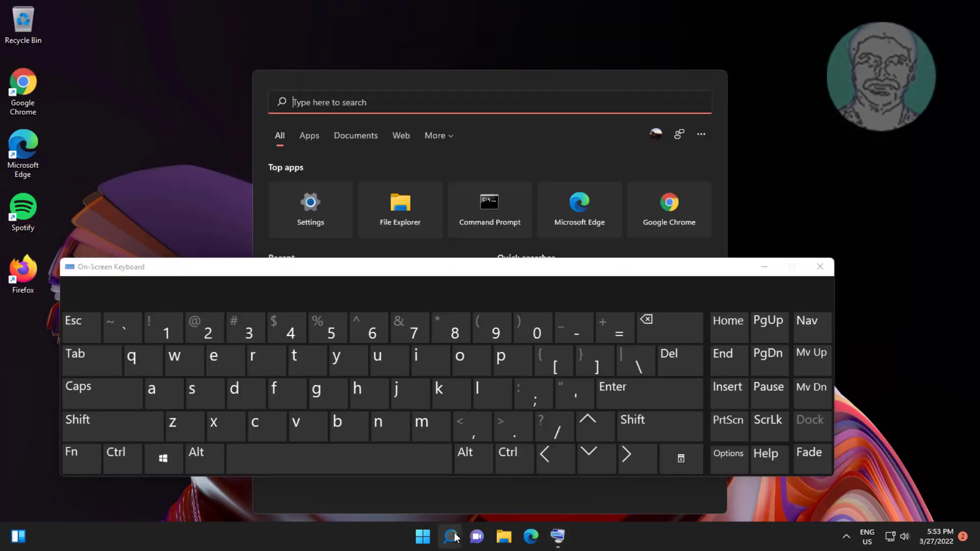
click(364, 103)
click(238, 402)
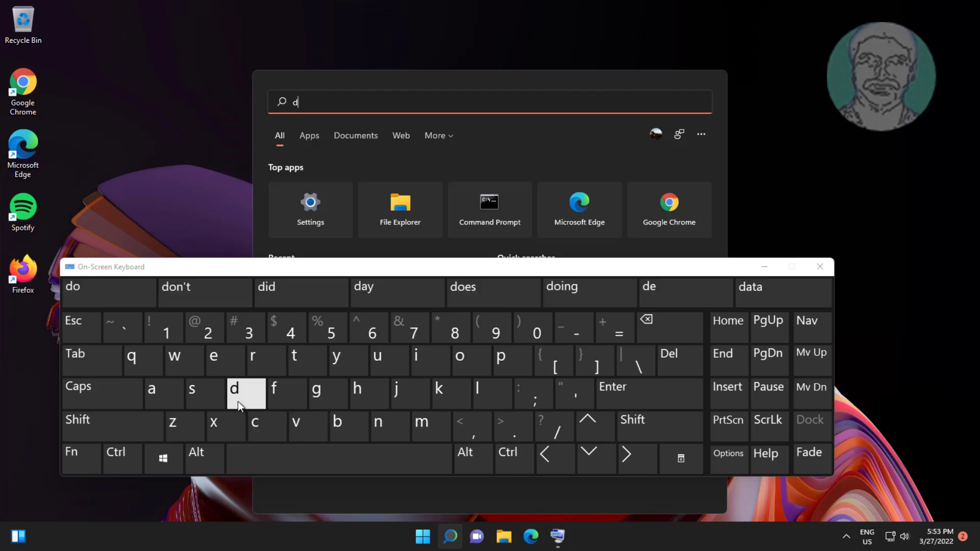
click(215, 358)
click(302, 432)
click(430, 363)
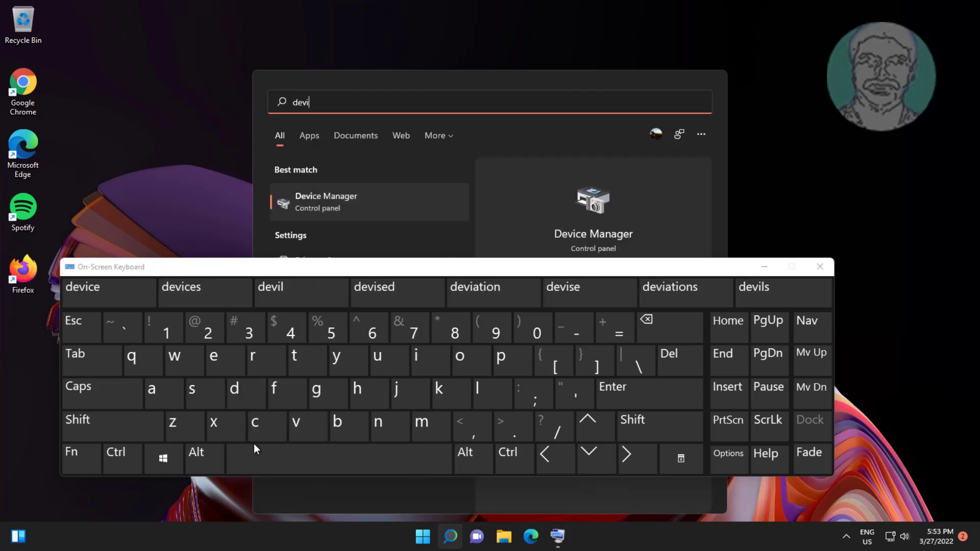
click(259, 431)
click(217, 366)
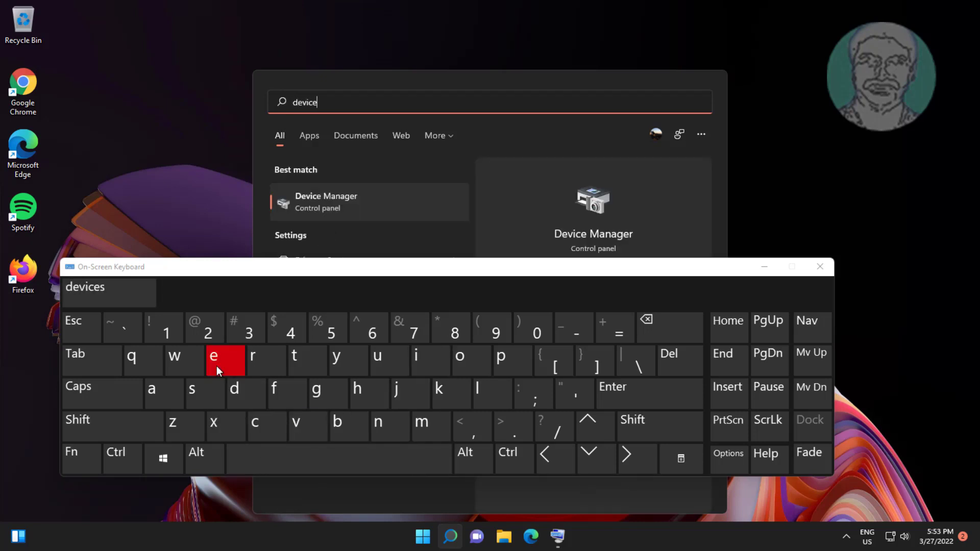
click(345, 453)
Step: Finish typing 'manager', hide the on-screen keyboard and launch Device Manager
click(423, 425)
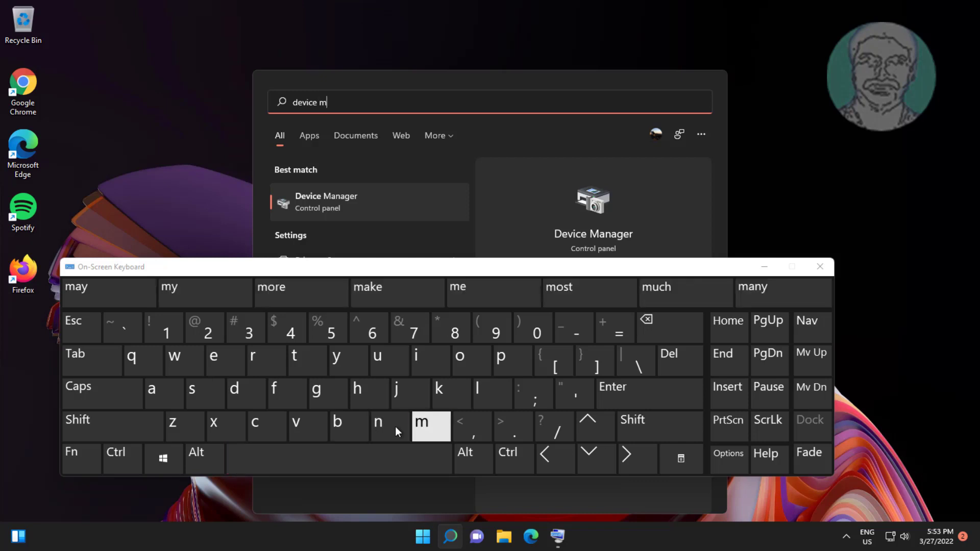
click(167, 388)
click(385, 426)
click(168, 391)
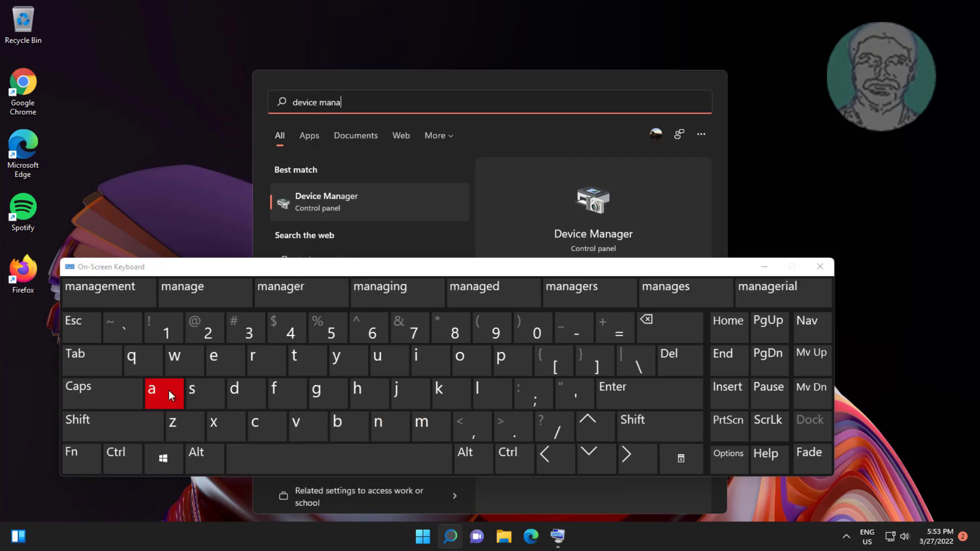
click(328, 391)
click(224, 358)
click(256, 357)
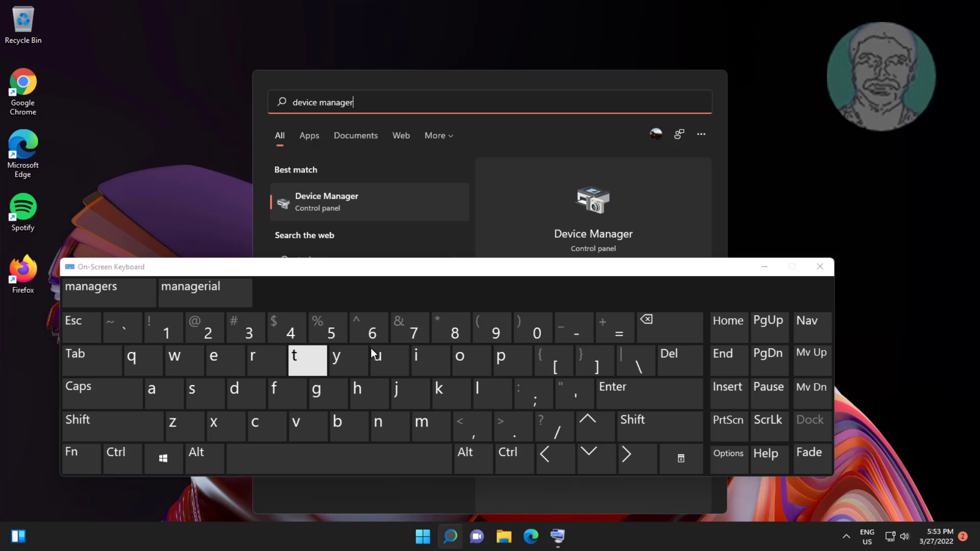
click(764, 267)
click(322, 205)
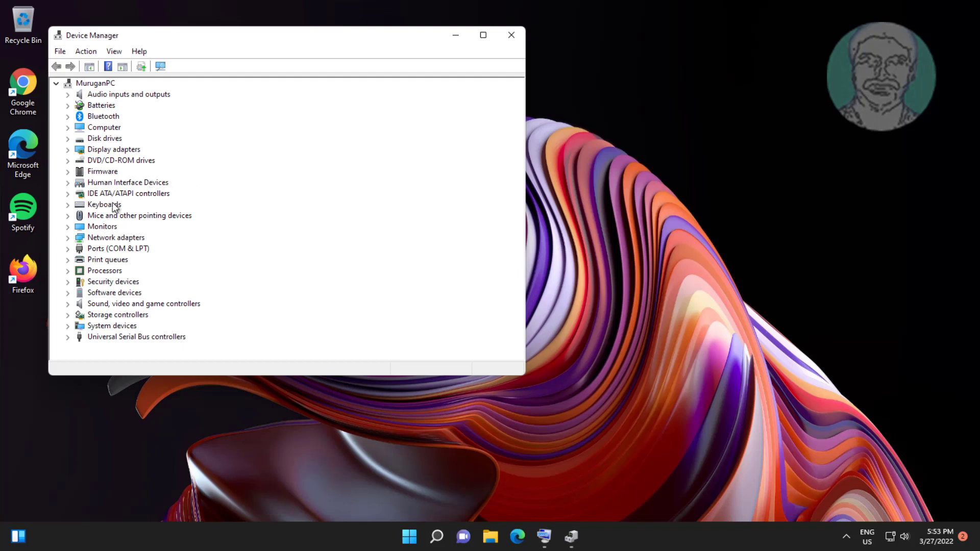
Step: Uninstall the Standard PS/2 Keyboard under Keyboards and confirm removing its driver
click(101, 205)
click(68, 206)
click(143, 217)
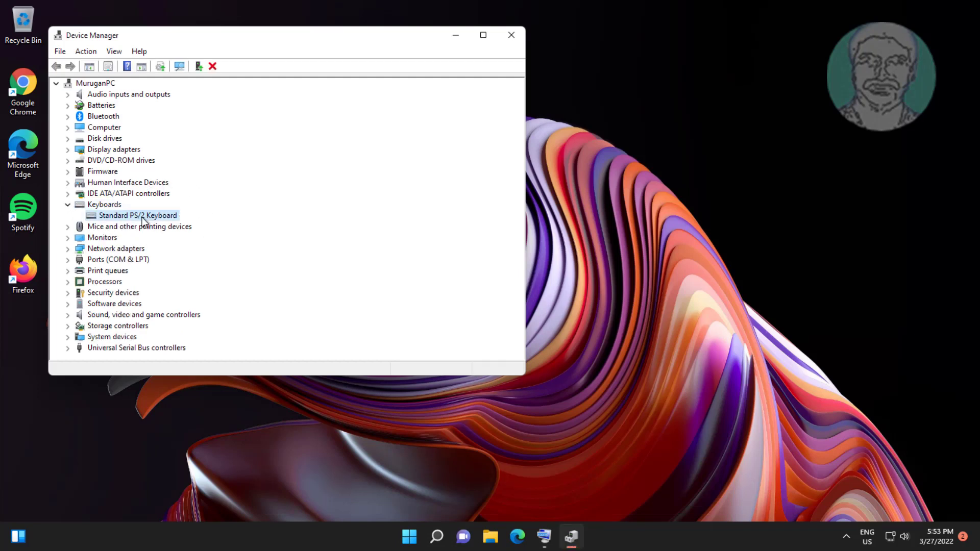
right_click(171, 219)
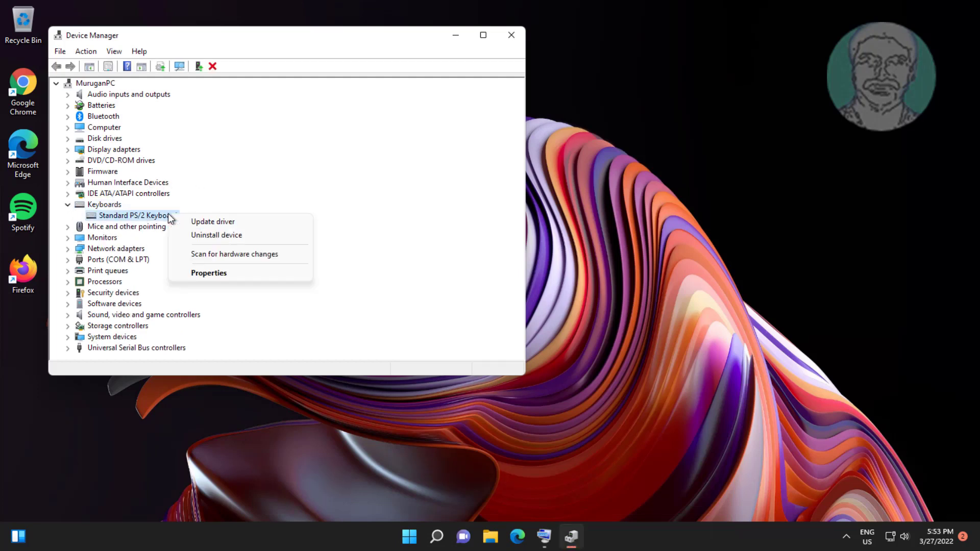
click(232, 241)
click(509, 321)
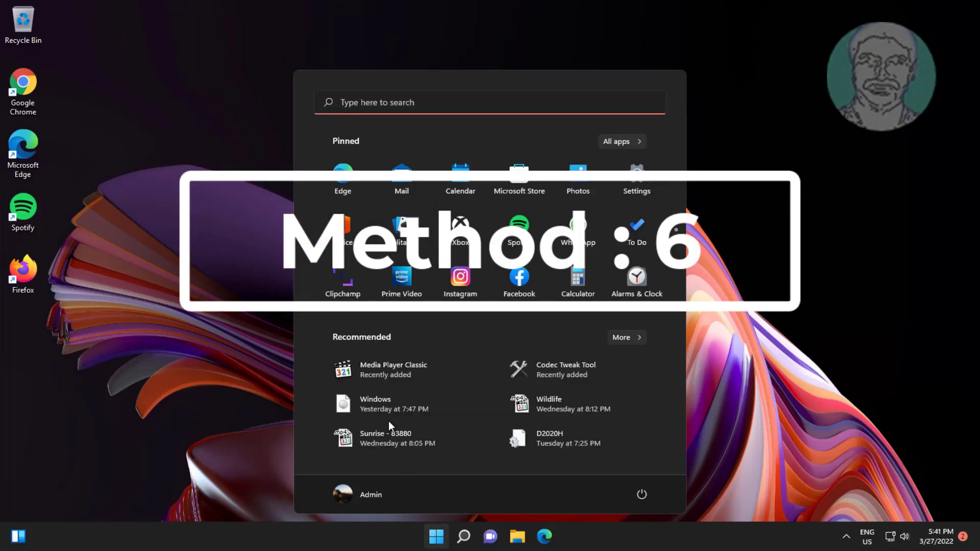
Step: Open Settings and go to Accessibility > Keyboard to enable the On-screen keyboard
click(641, 176)
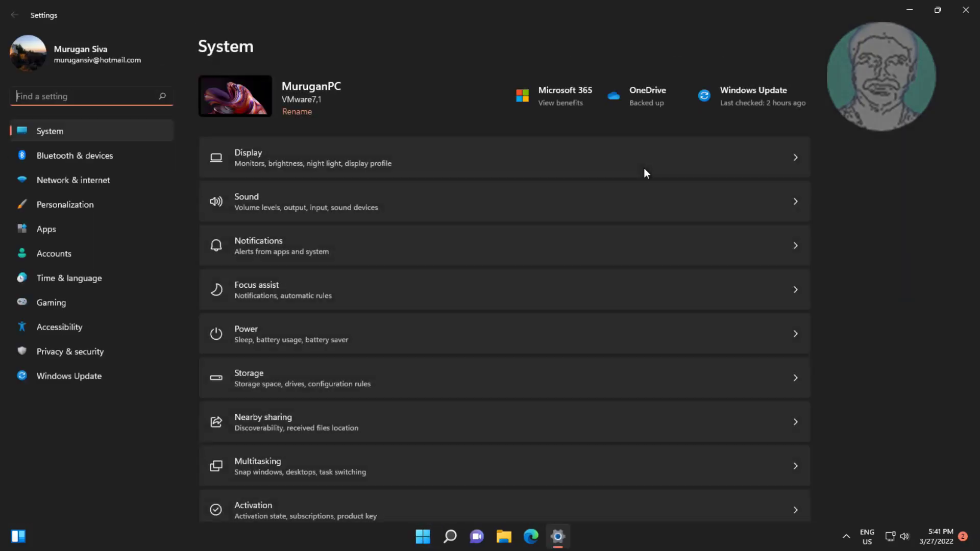
click(40, 322)
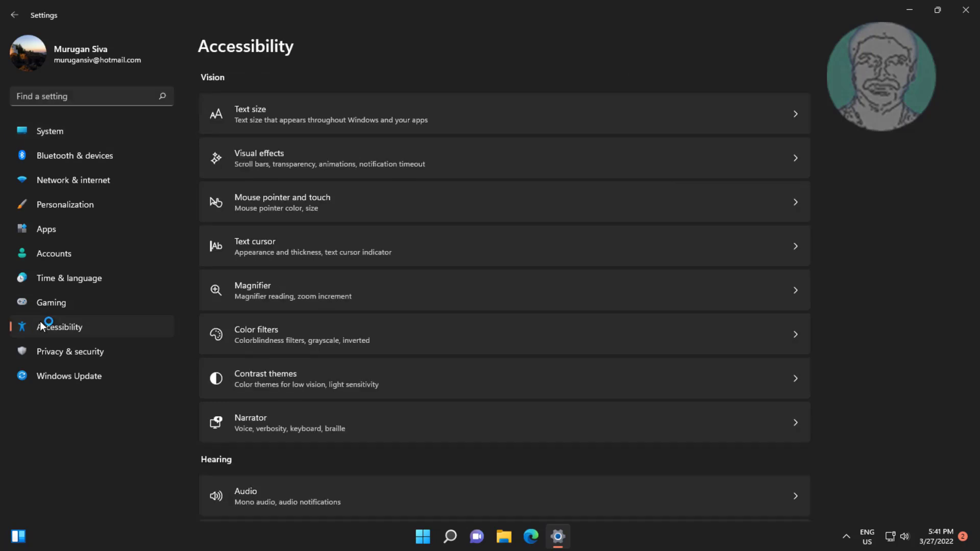
scroll(388, 353, down, 3)
scroll(388, 357, down, 2)
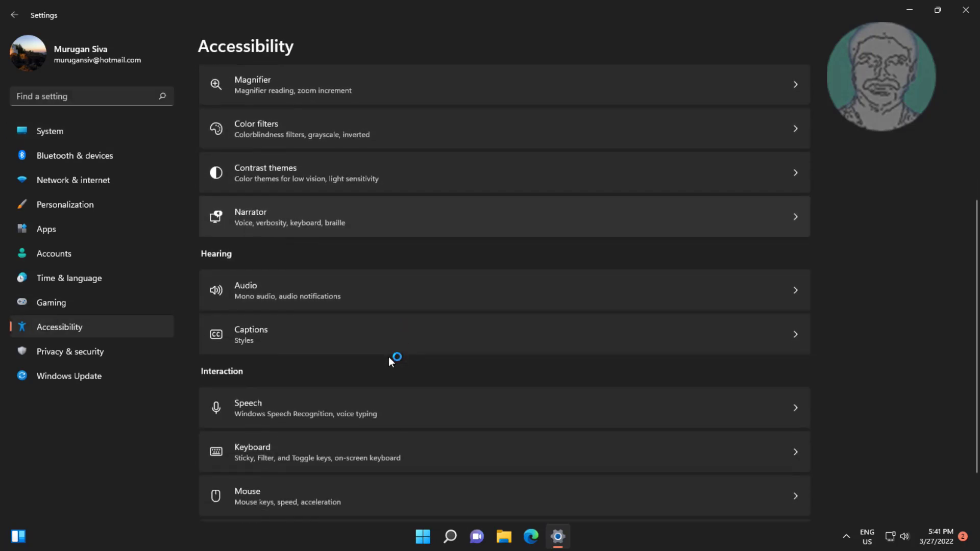
scroll(388, 357, down, 2)
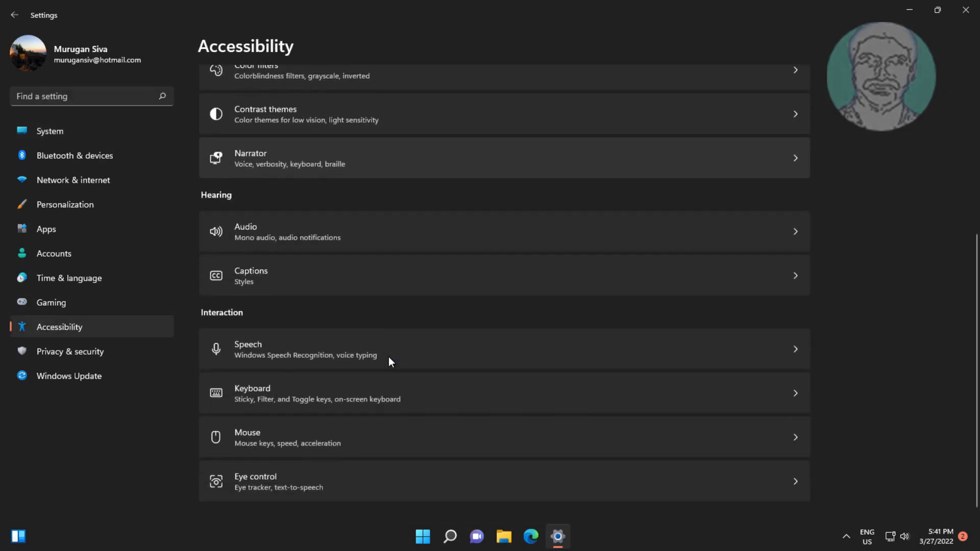
click(339, 398)
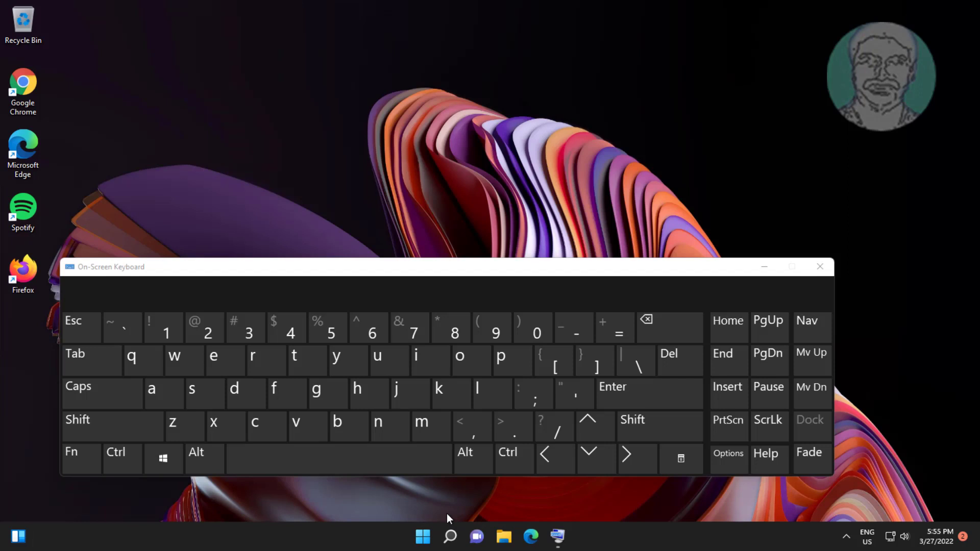
Step: Open Windows Search and enter 'task ' with the on-screen keyboard
click(448, 535)
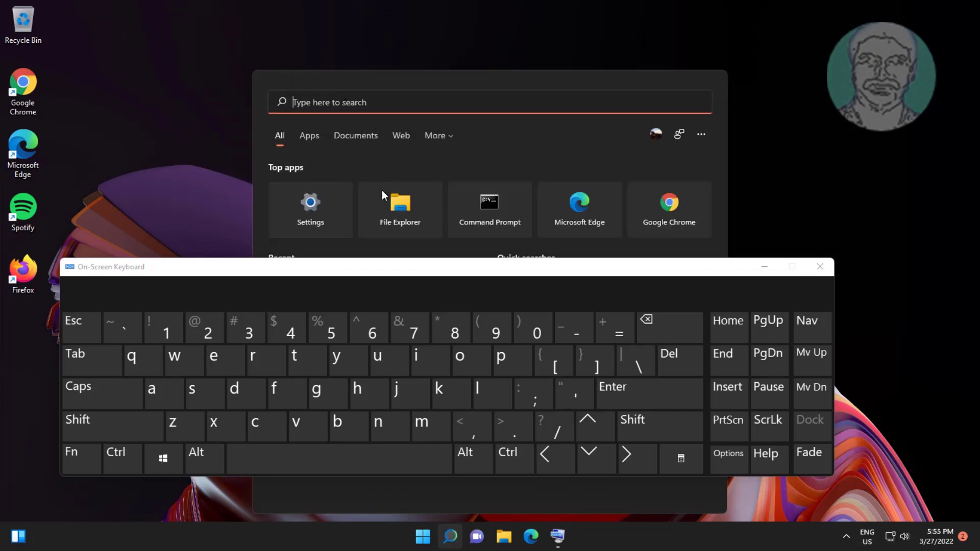
click(296, 363)
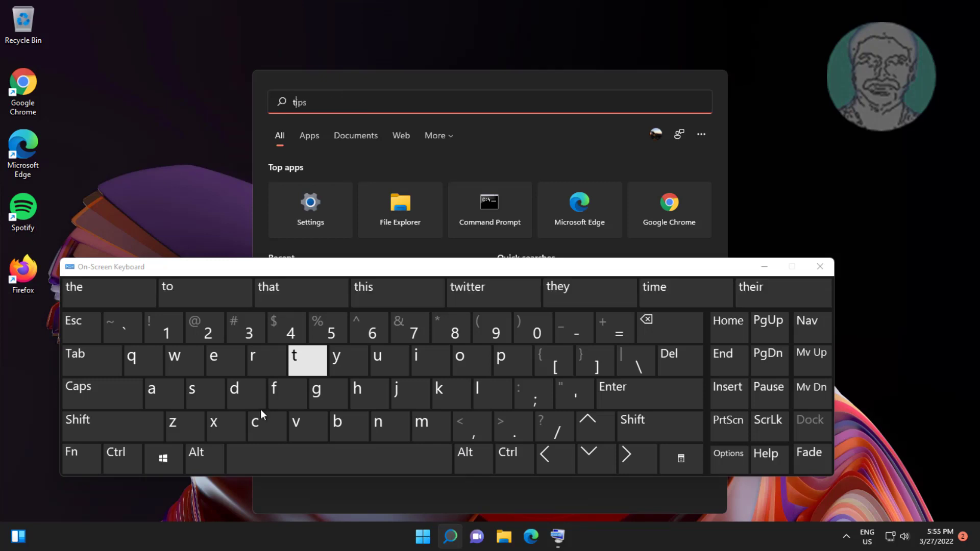
click(167, 398)
click(209, 404)
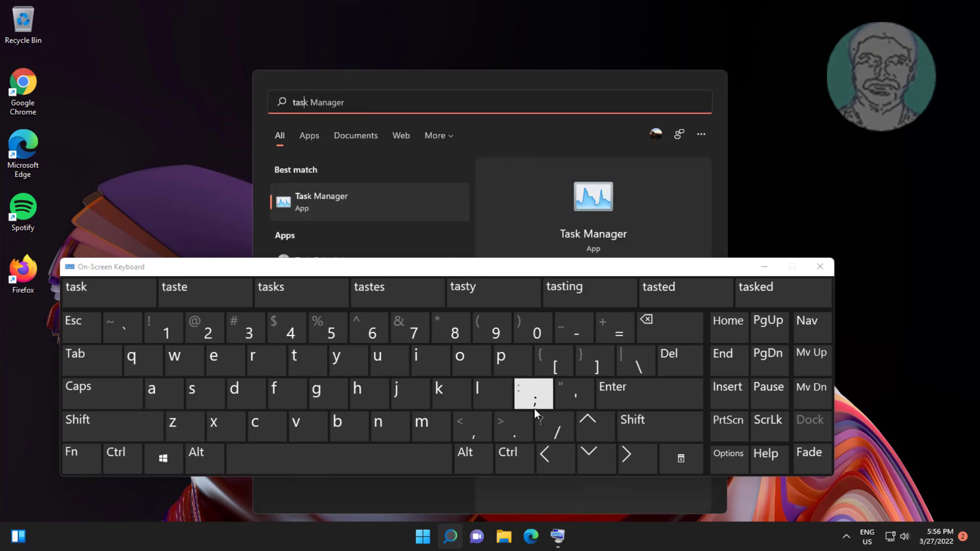
click(446, 394)
click(357, 459)
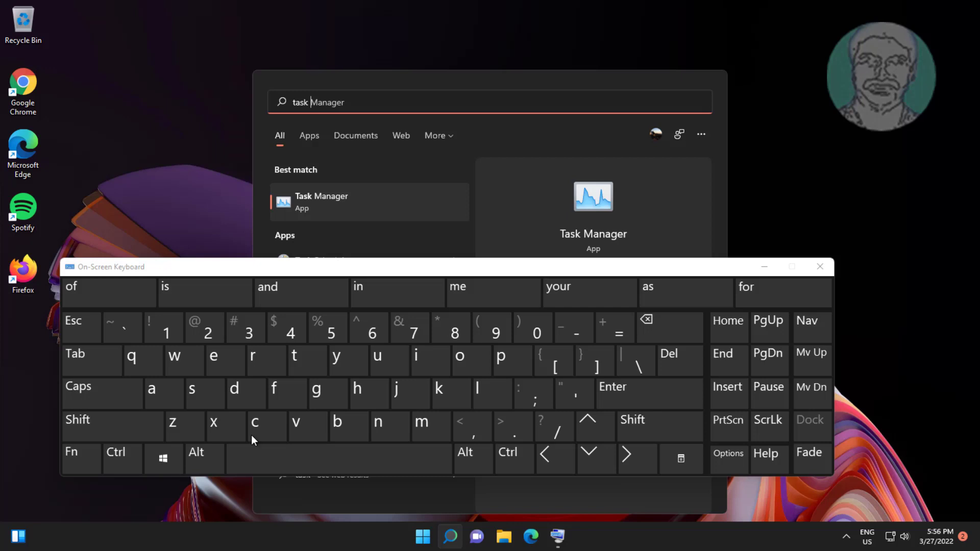
Step: Finish typing 'scheduler', hide the on-screen keyboard and launch Task Scheduler
click(194, 398)
click(257, 422)
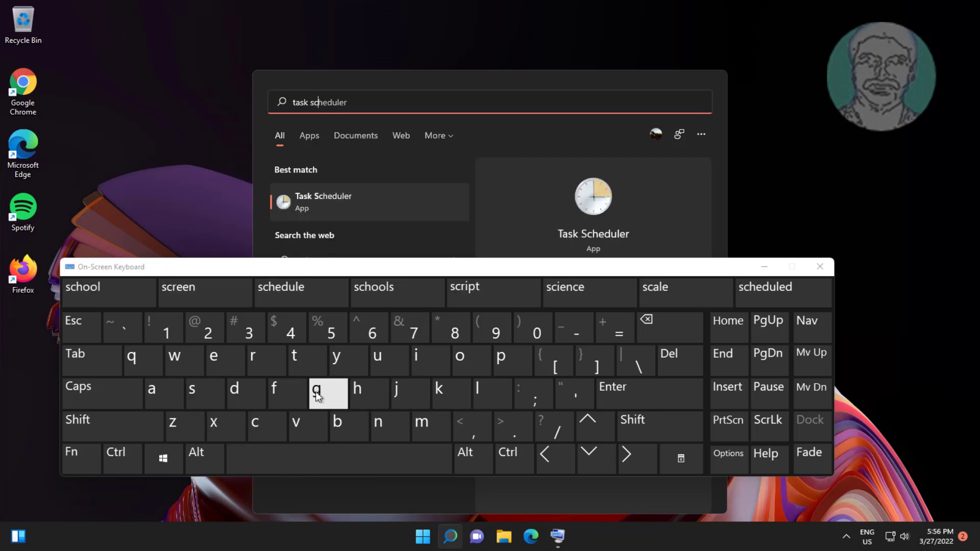
click(359, 397)
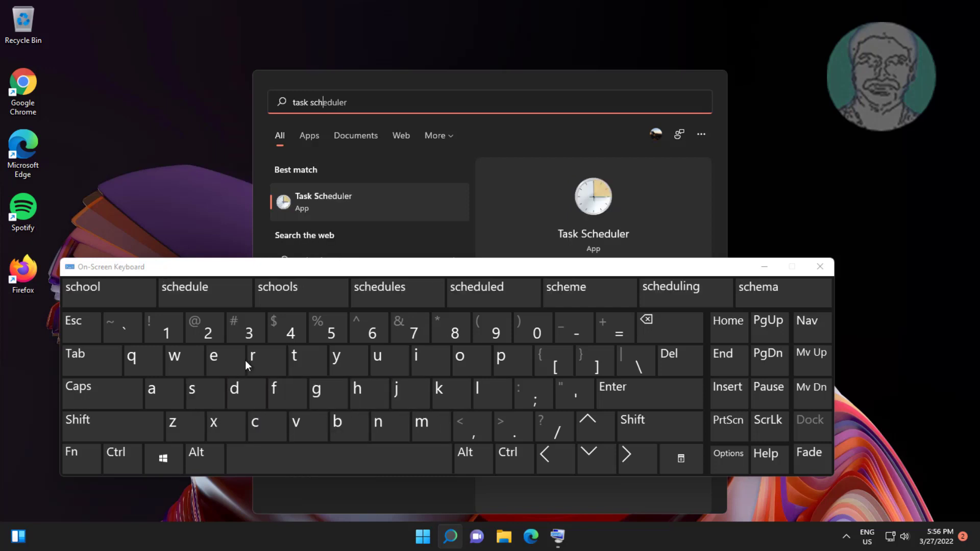
click(219, 360)
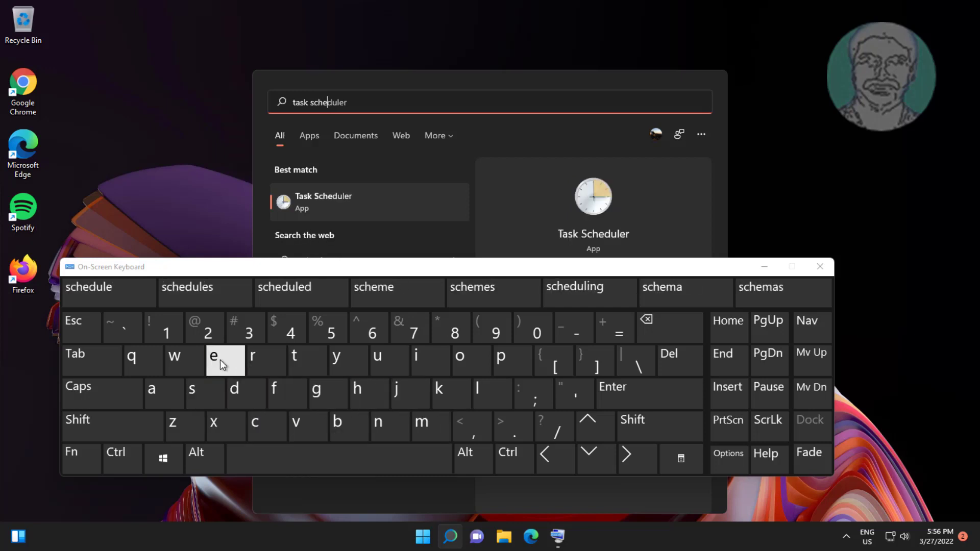
click(244, 389)
click(385, 358)
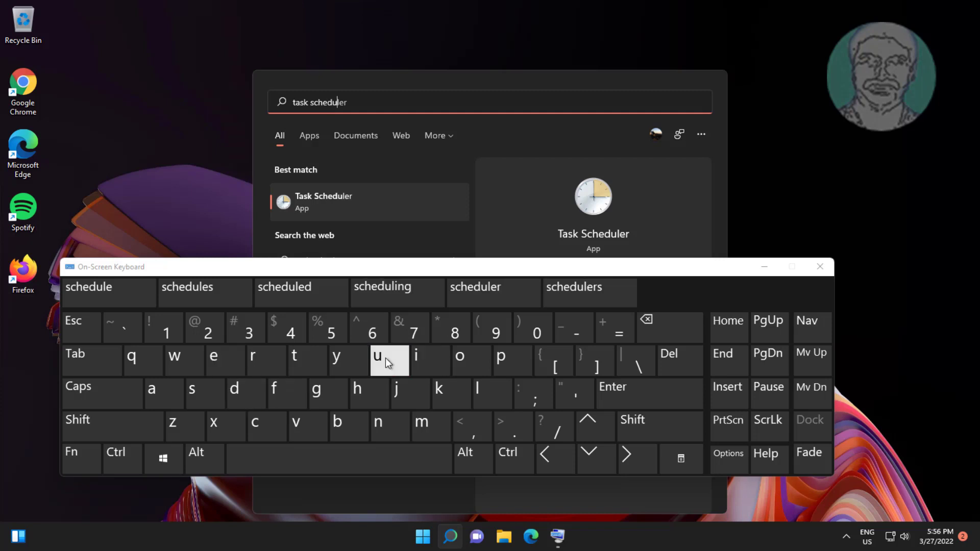
click(480, 397)
click(217, 360)
click(254, 360)
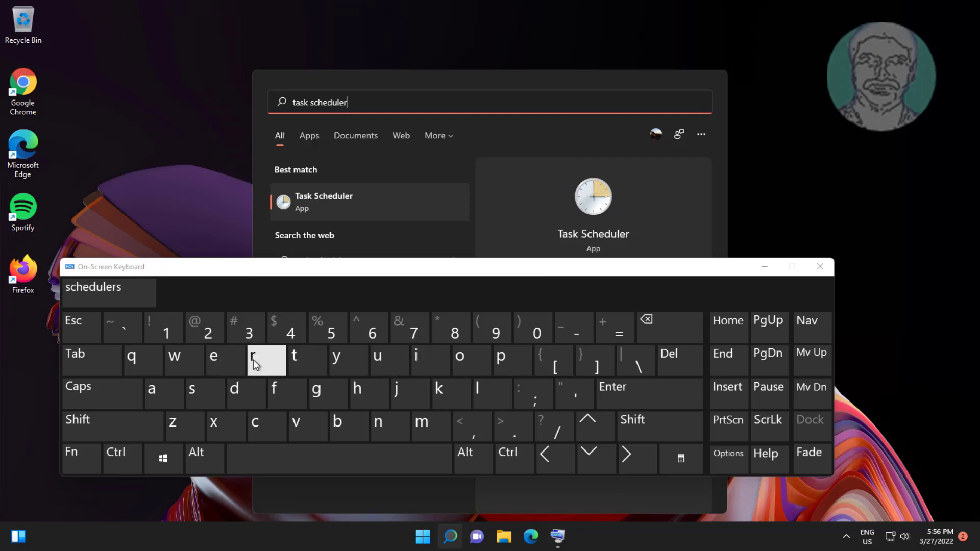
click(764, 268)
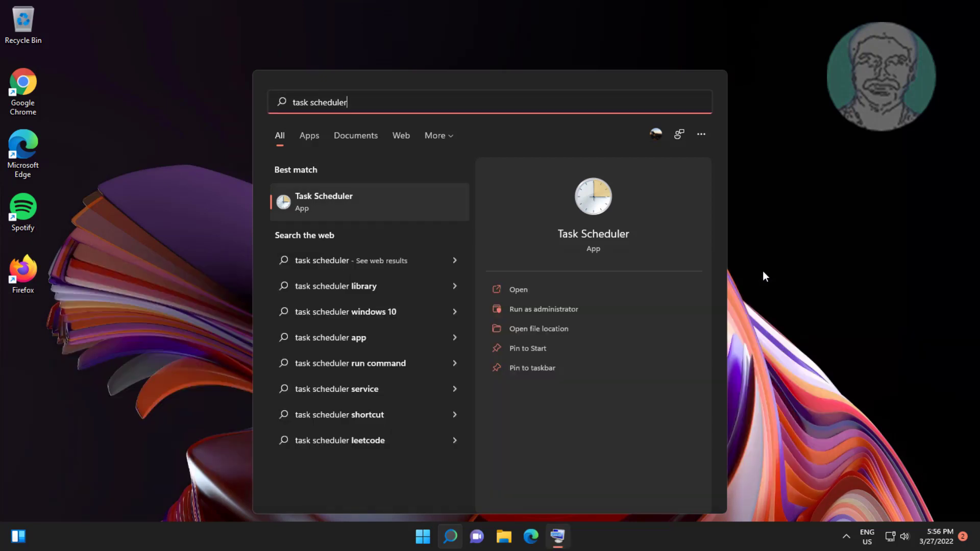
click(328, 207)
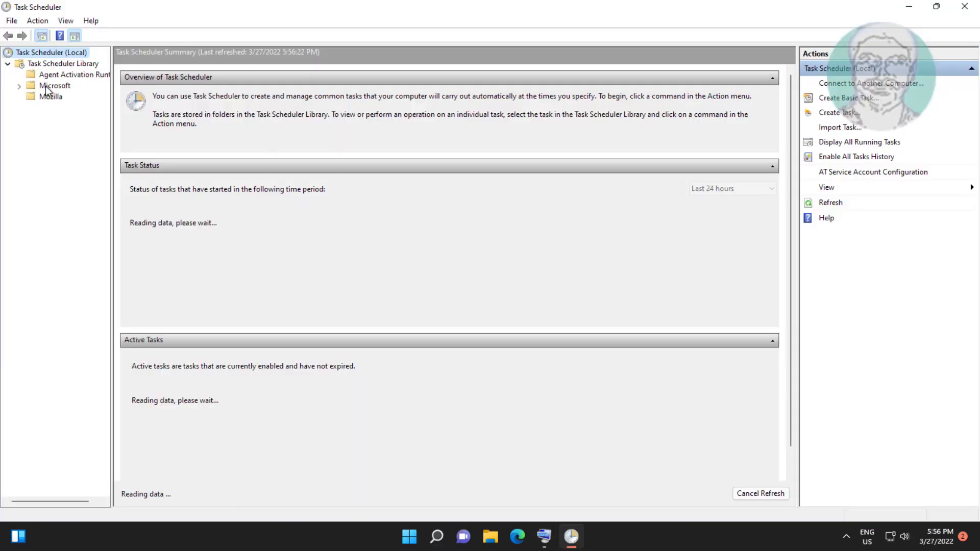
Step: Expand Microsoft > Windows, widen the tree and open TextServicesFramework to confirm MsCtfMonitor is Ready
click(47, 87)
click(51, 107)
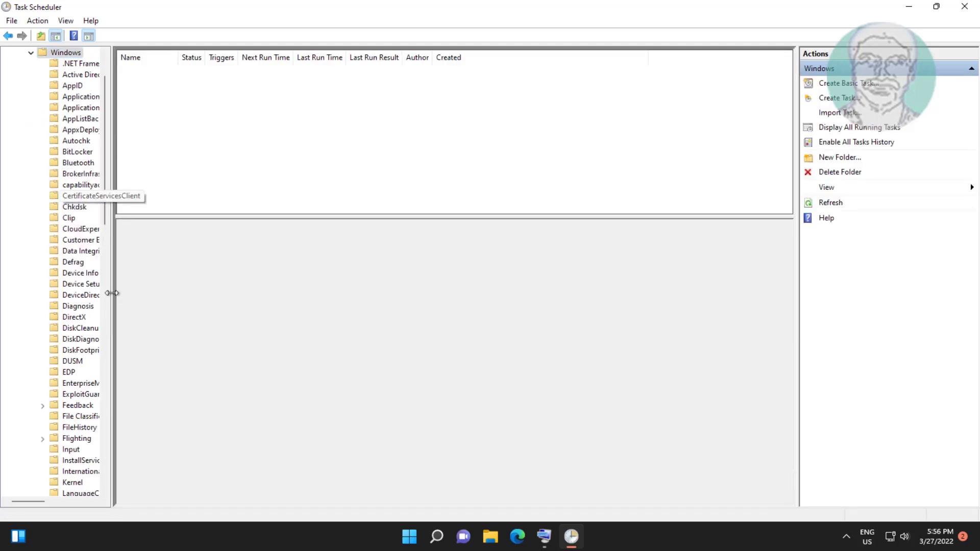
drag(112, 293, 202, 302)
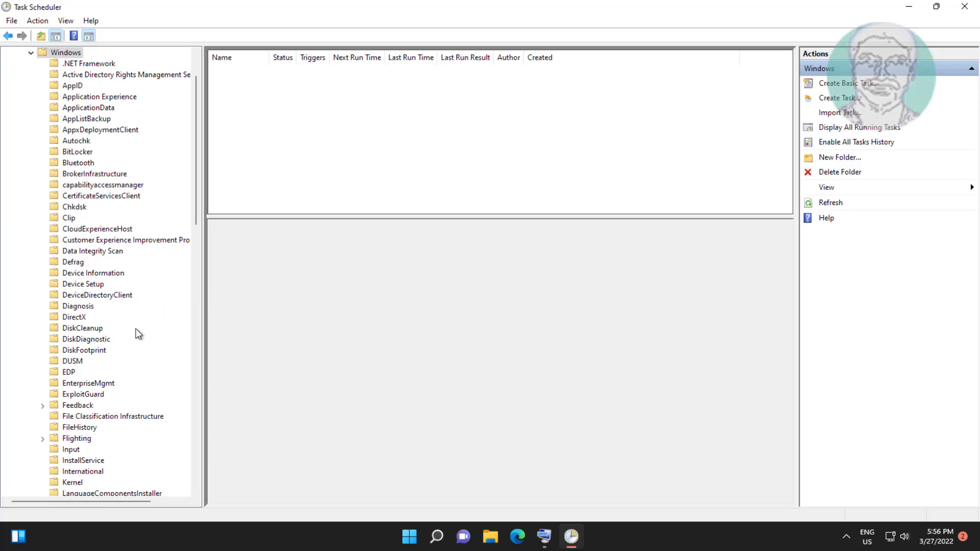
click(57, 382)
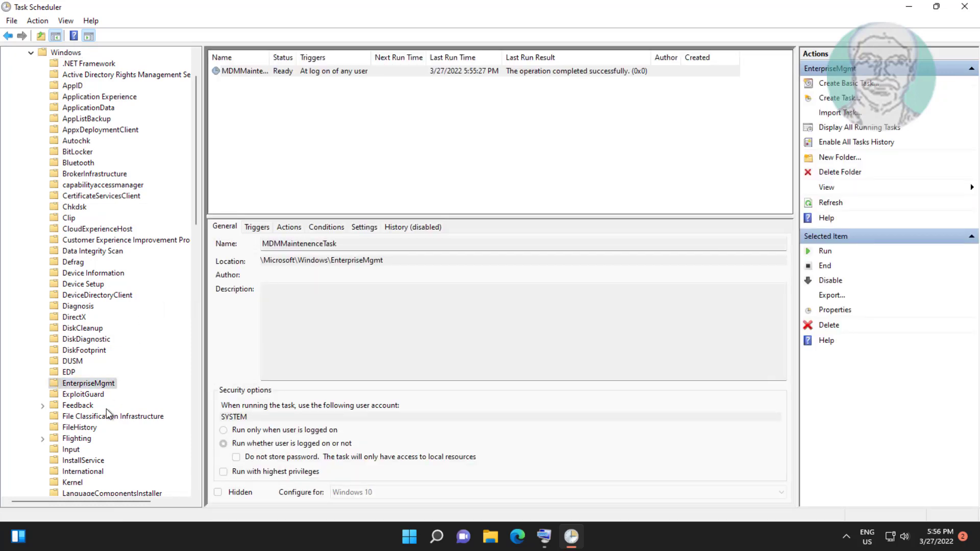
drag(198, 204, 204, 403)
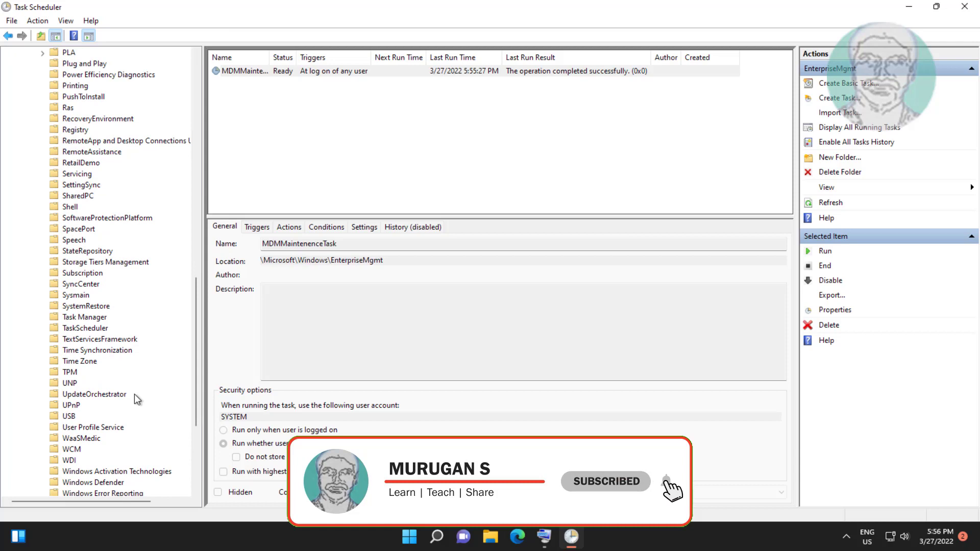
click(98, 340)
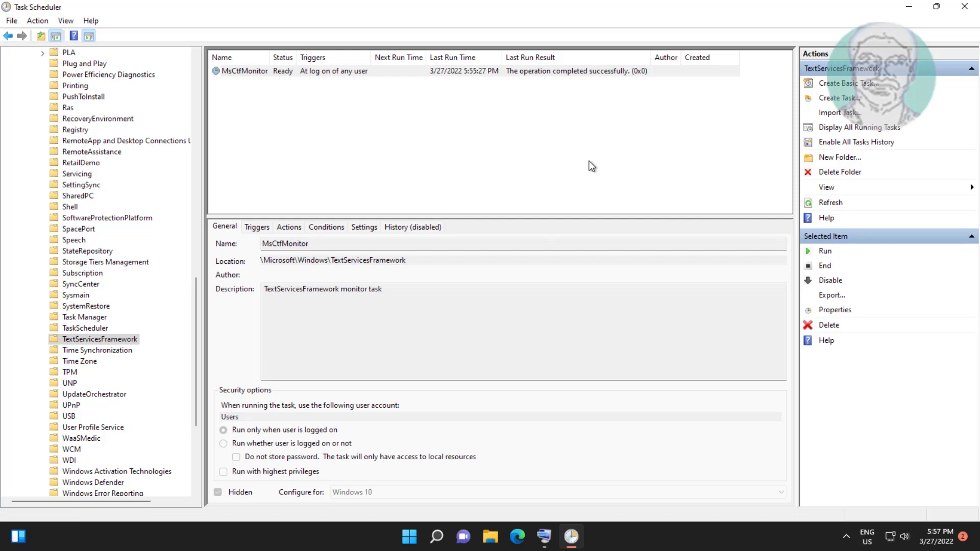
Step: Close Task Scheduler and bring up the Windows Start menu
click(973, 8)
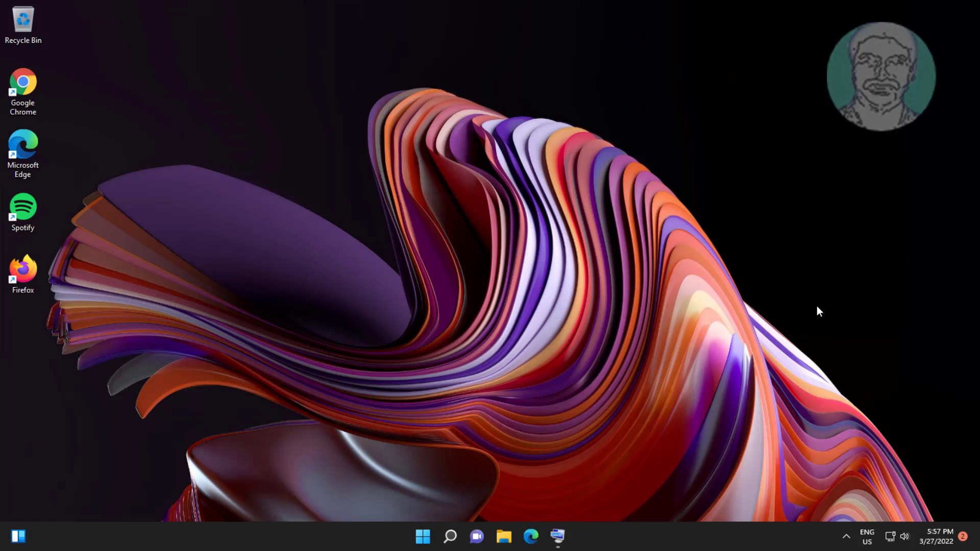
click(423, 536)
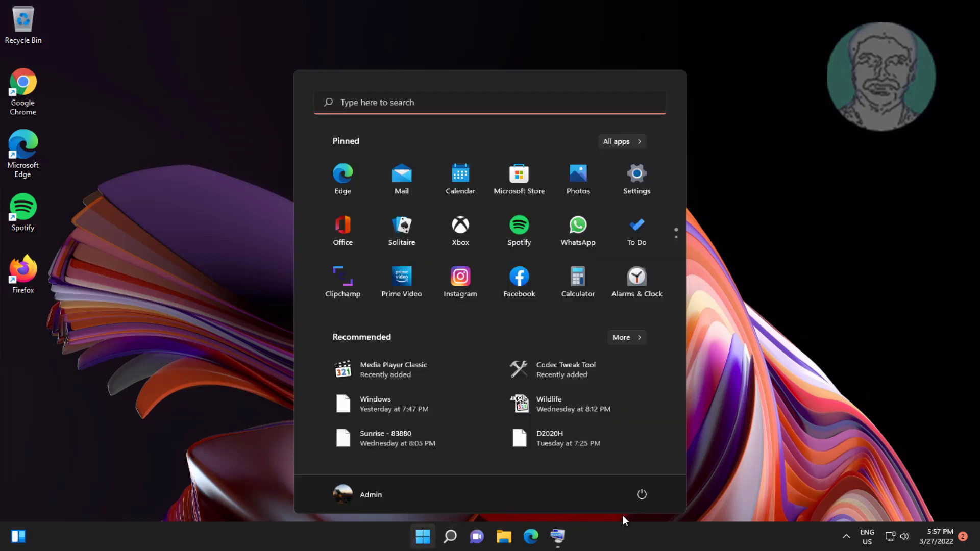